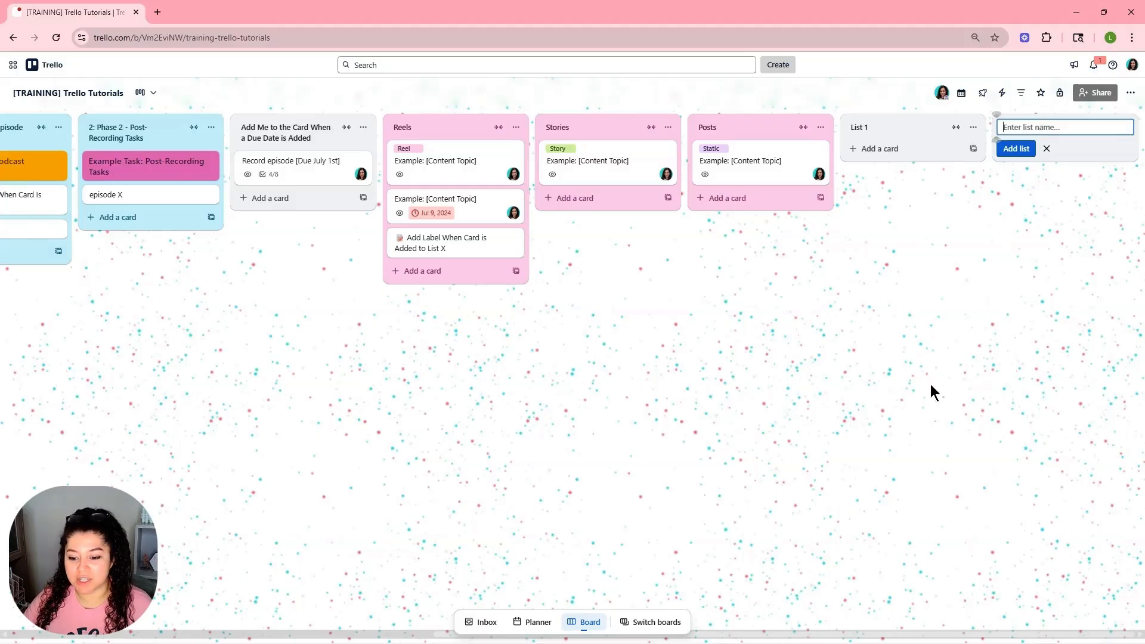
Step: Insert a new list named List 2 between the Phase 1 | Podcast Episode Prep and Phase 1 | Podcast Episode Prep (Test) lists
{"action": "left_click_drag", "start_coordinate": [896, 618], "coordinate": [569, 627]}
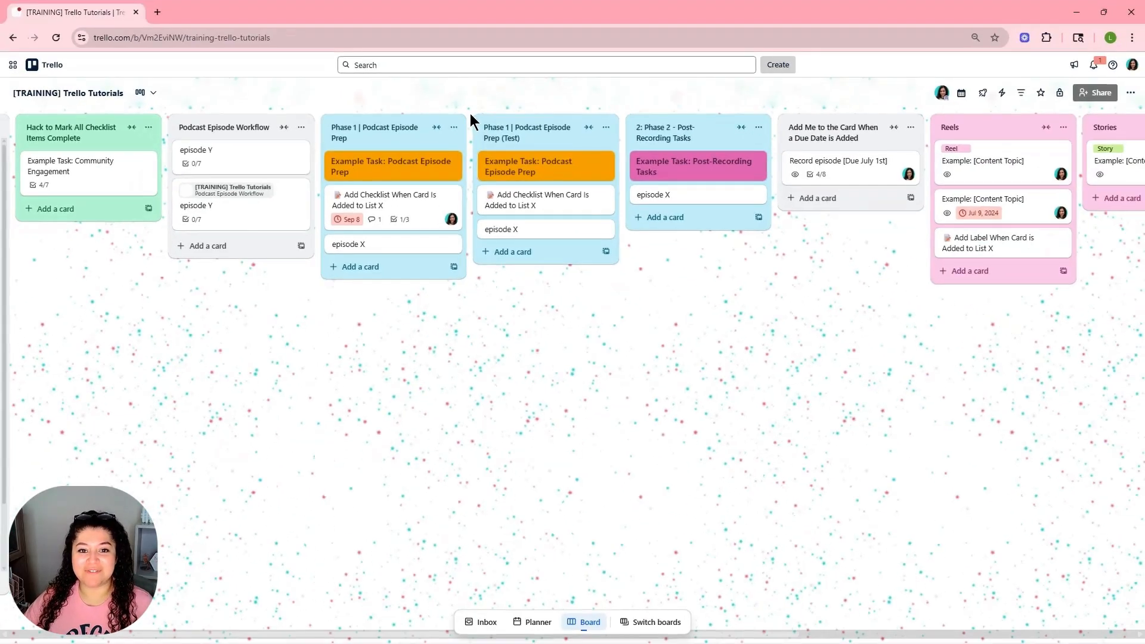
{"action": "left_click", "coordinate": [471, 116]}
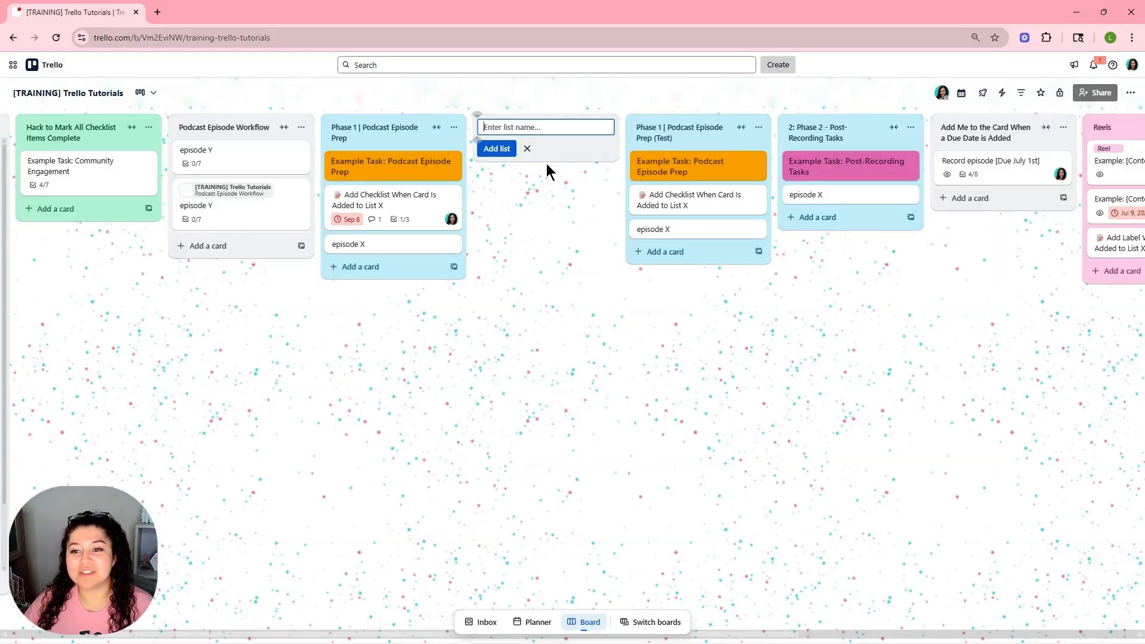
{"action": "left_click", "coordinate": [924, 306]}
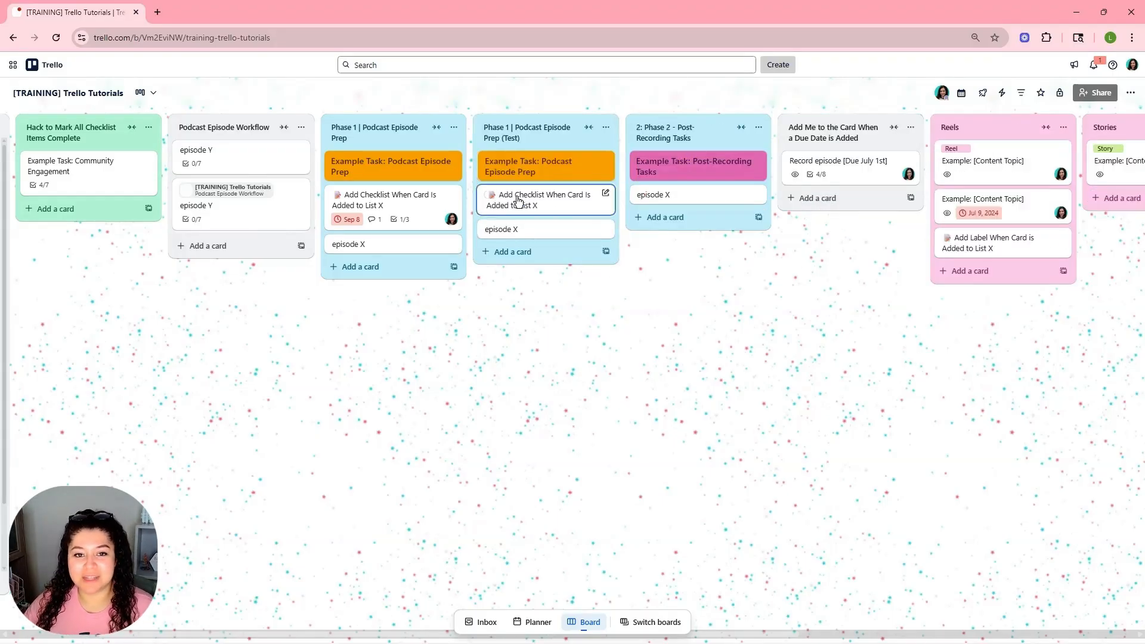
{"action": "left_click", "coordinate": [468, 121]}
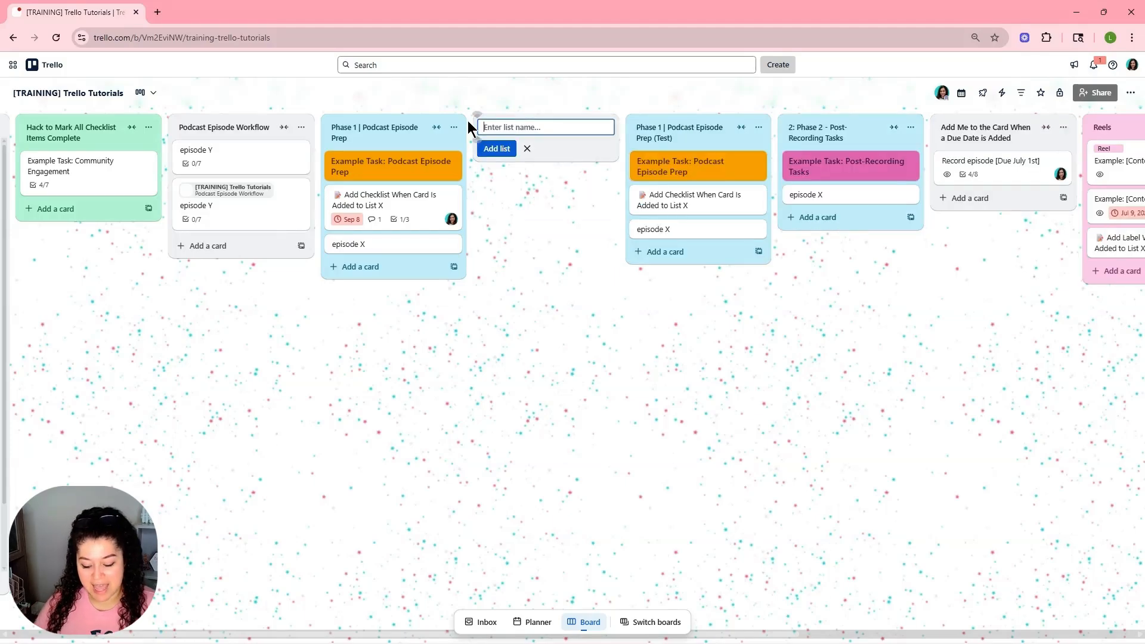
{"action": "type", "text": "List 2"}
{"action": "key", "text": "Return"}
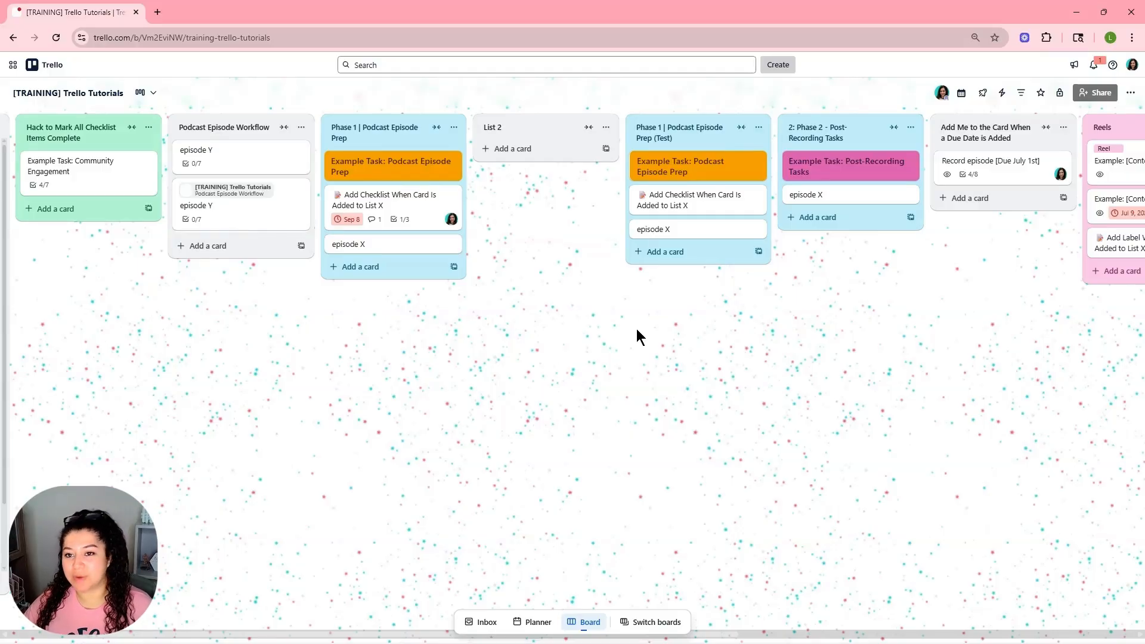
{"action": "left_click", "coordinate": [622, 131]}
{"action": "left_click", "coordinate": [778, 120]}
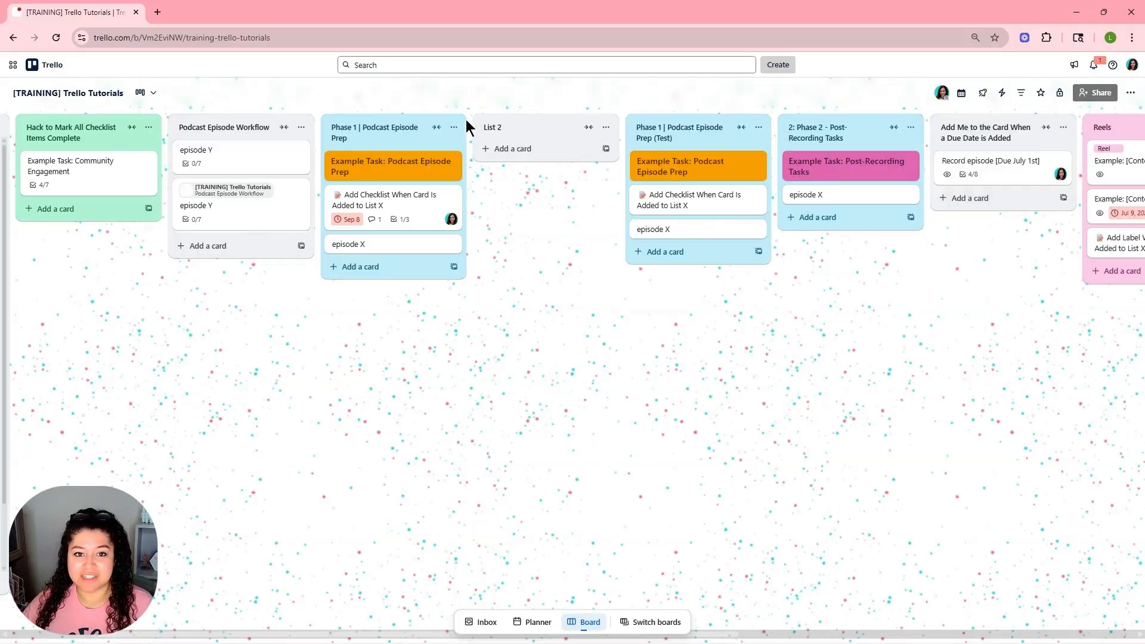
{"action": "left_click_drag", "start_coordinate": [464, 119], "coordinate": [460, 120]}
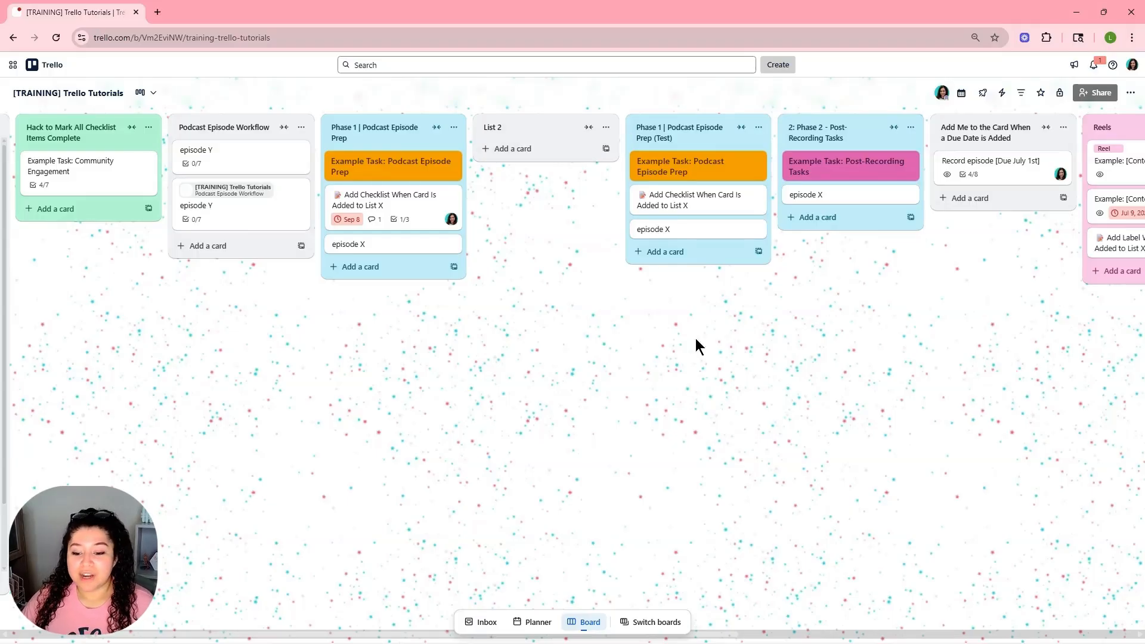
Step: Move the Example Task: Post-Recording Tasks card from the Phase 2 list to the first spot in the Reels list
{"action": "left_click_drag", "start_coordinate": [708, 635], "coordinate": [1083, 552]}
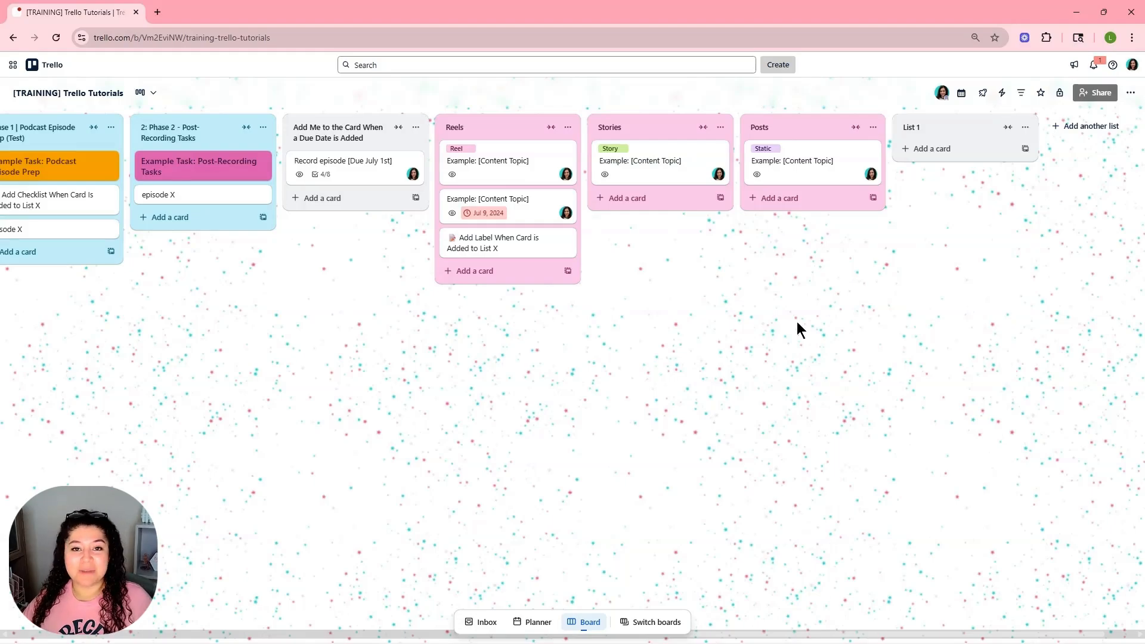
{"action": "left_click_drag", "start_coordinate": [954, 125], "coordinate": [602, 142]}
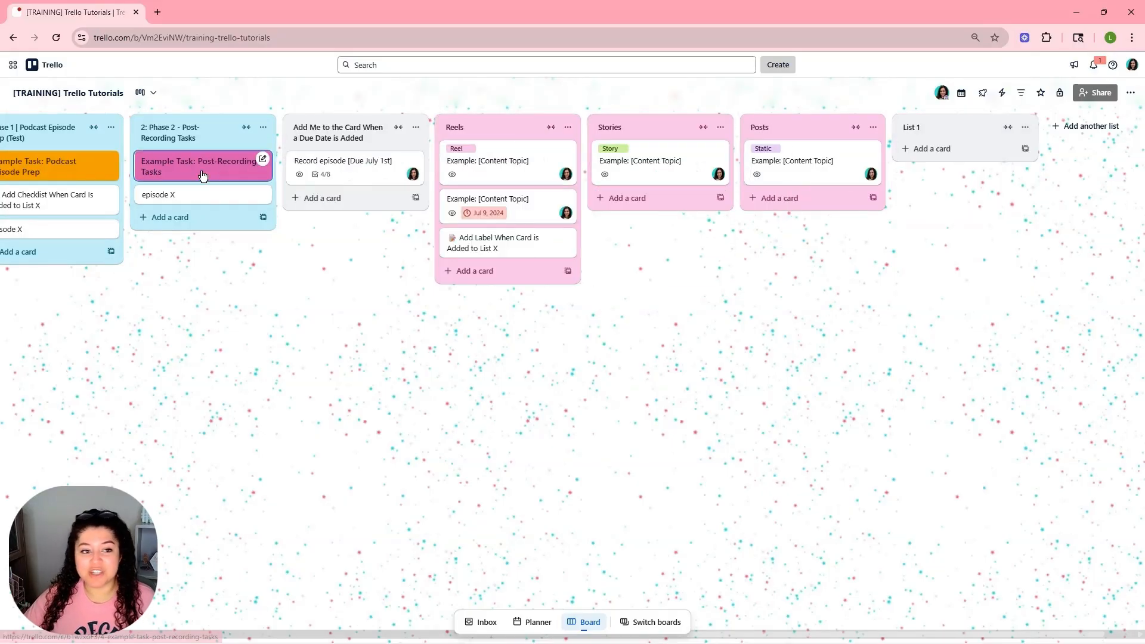
{"action": "left_click_drag", "start_coordinate": [204, 170], "coordinate": [762, 167]}
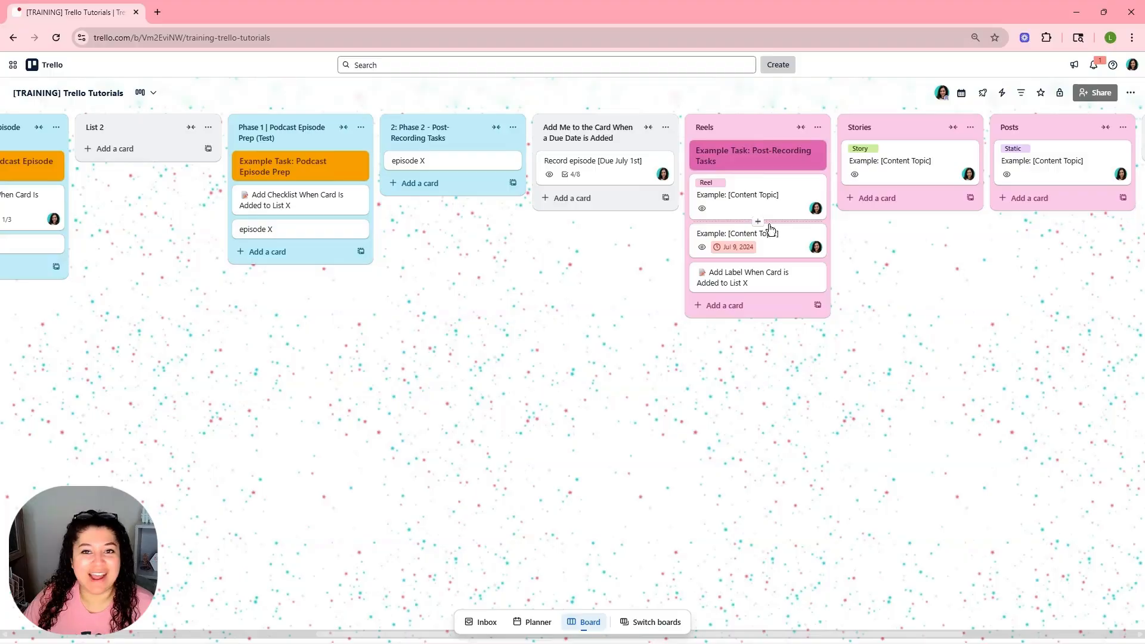
Step: Move List 1 to position 1 on the [TRAINING] Trello Tutorials board using the Move list action
{"action": "left_click_drag", "start_coordinate": [730, 634], "coordinate": [967, 636]}
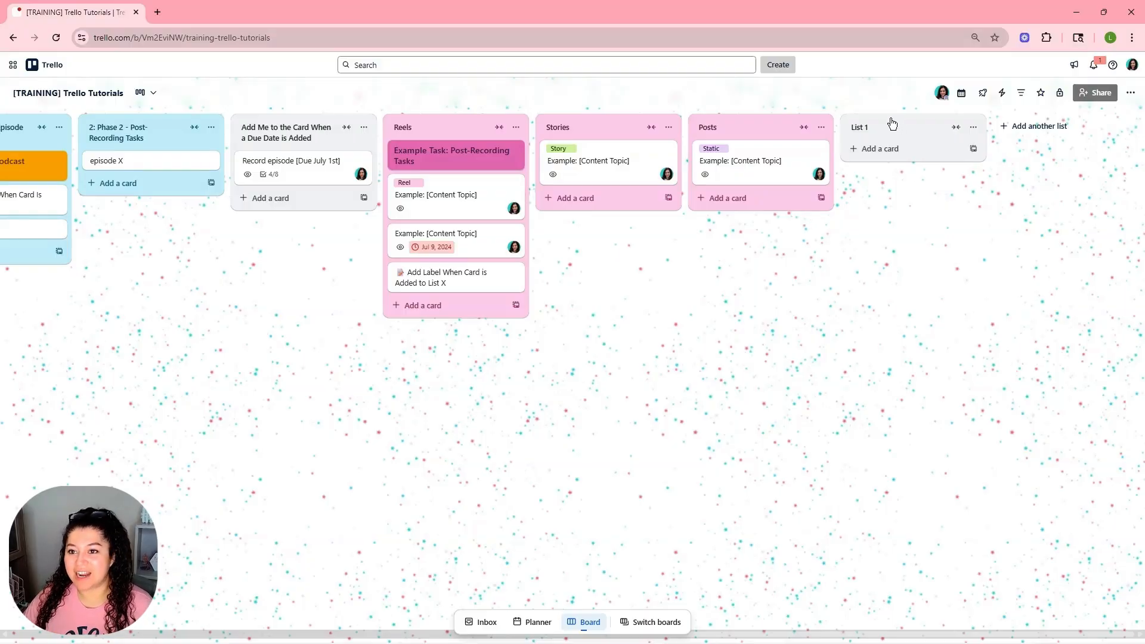
{"action": "left_click_drag", "start_coordinate": [895, 124], "coordinate": [942, 134]}
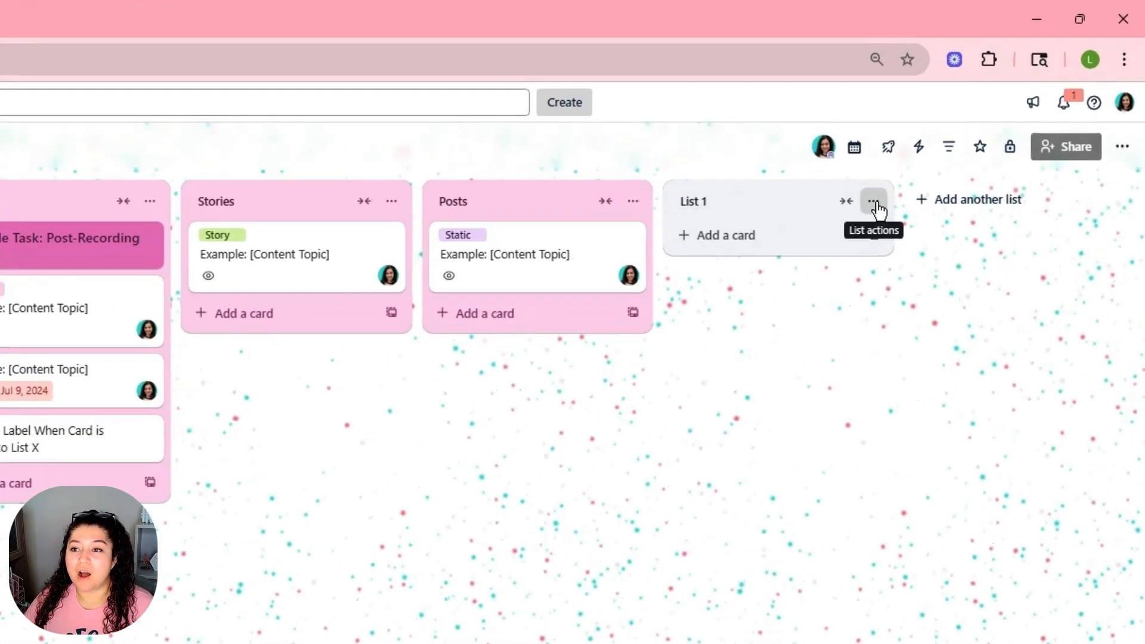
{"action": "left_click", "coordinate": [874, 203]}
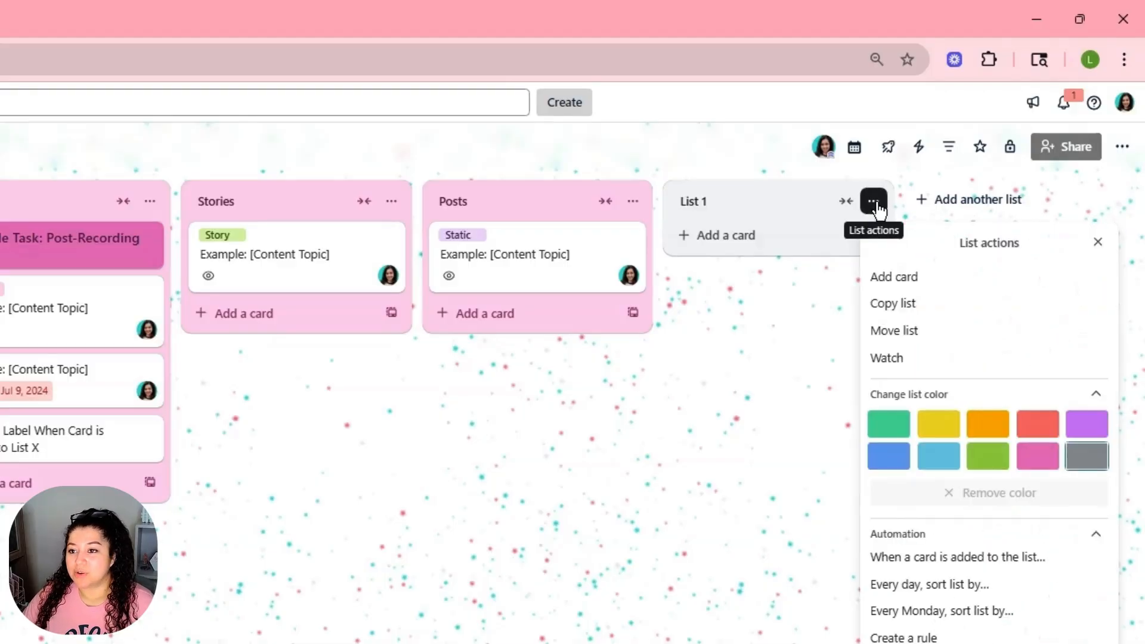
{"action": "left_click", "coordinate": [921, 332]}
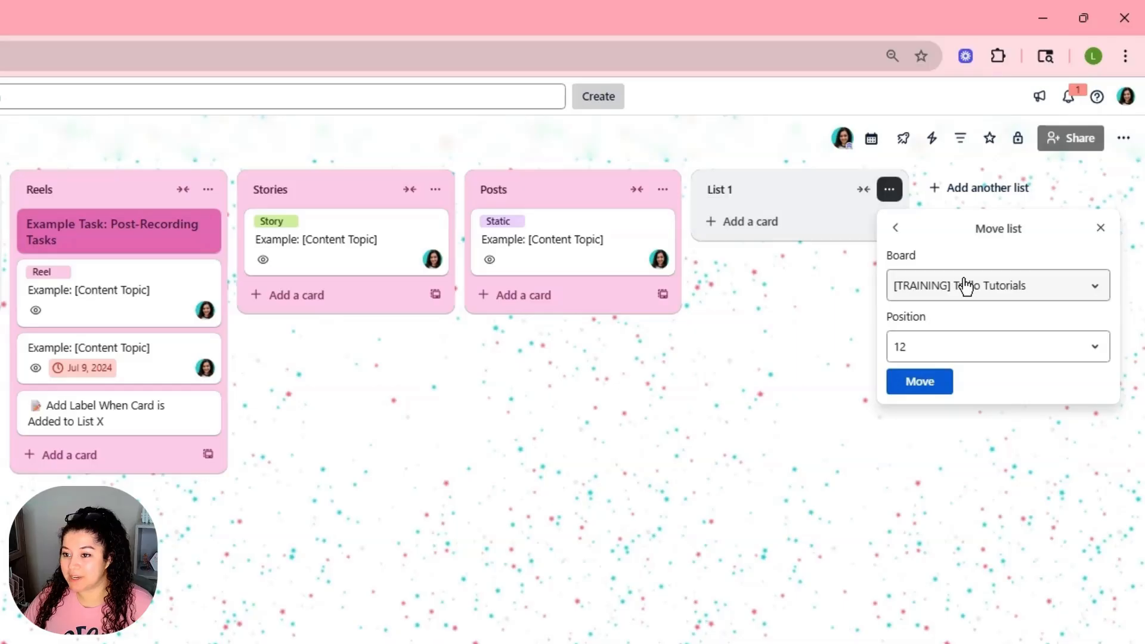
{"action": "left_click", "coordinate": [966, 286]}
{"action": "scroll", "coordinate": [987, 409], "scroll_direction": "down", "scroll_amount": 2}
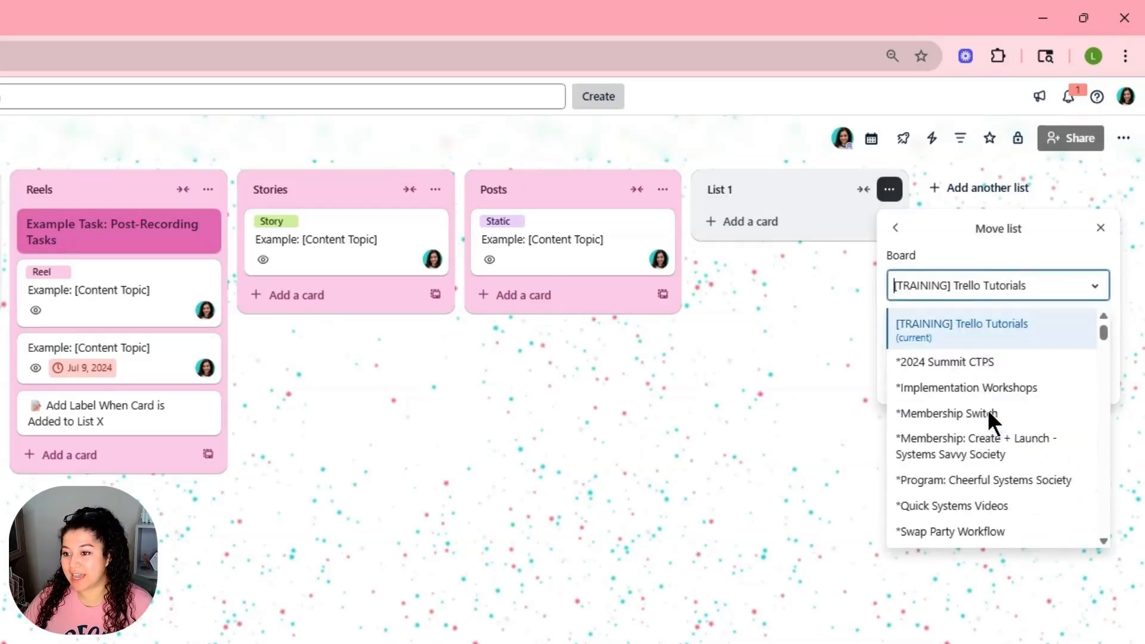
{"action": "left_click", "coordinate": [977, 297]}
{"action": "left_click", "coordinate": [973, 346]}
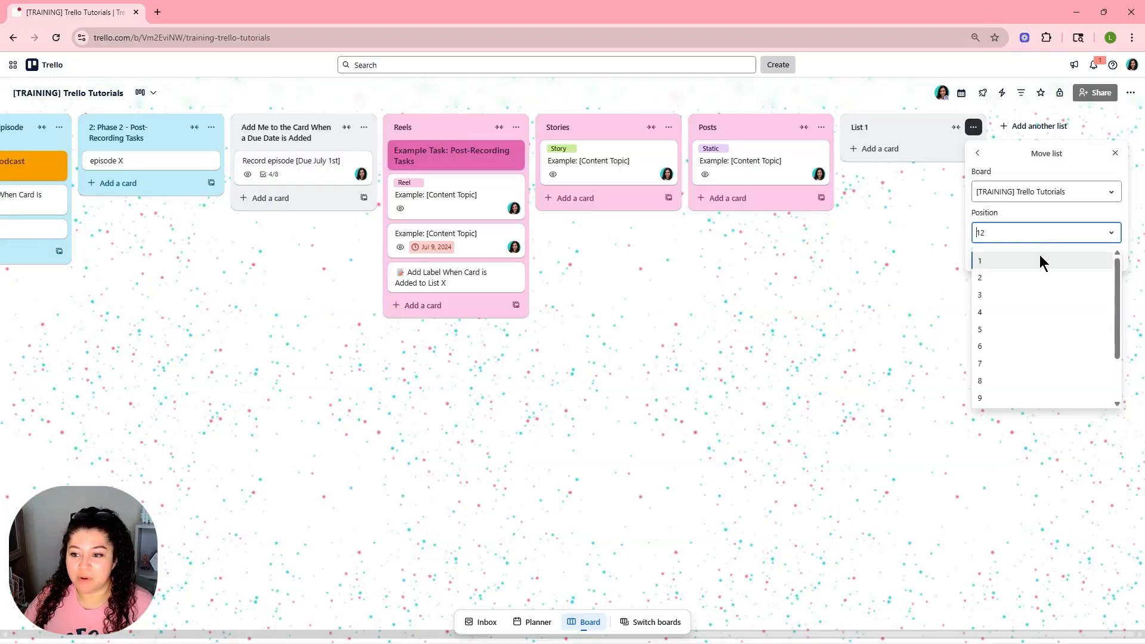
{"action": "left_click", "coordinate": [1017, 261]}
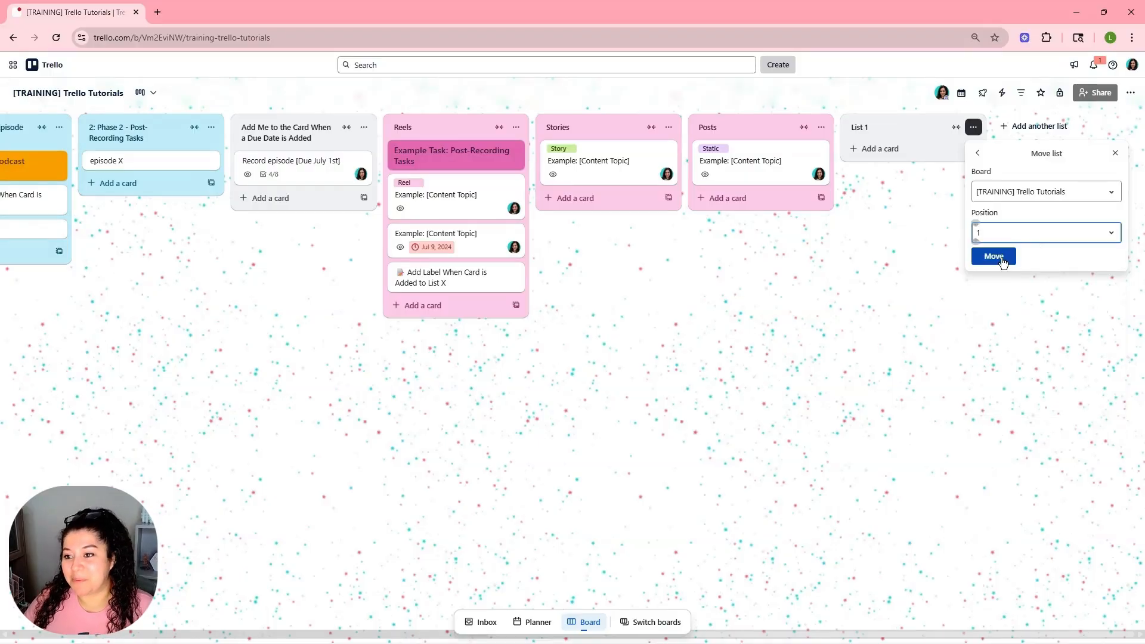
{"action": "left_click", "coordinate": [995, 257]}
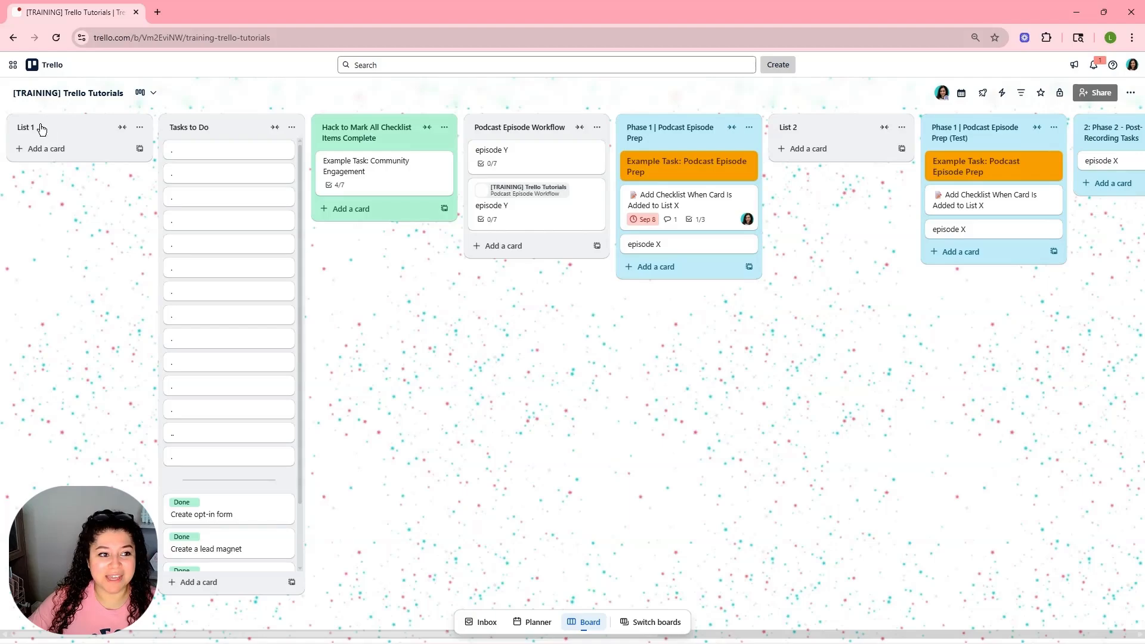
Step: Place List 1 directly before List 2 and move the Phase 1 | Podcast Episode Prep (Test) list in front of List 1
{"action": "left_click_drag", "start_coordinate": [40, 126], "coordinate": [703, 138]}
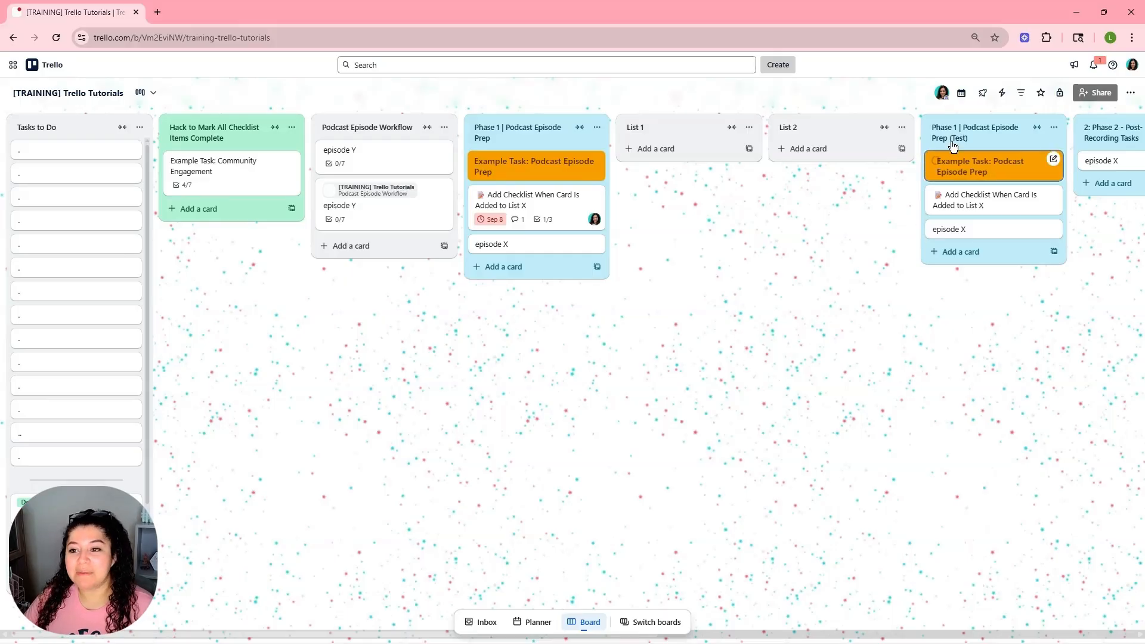
{"action": "left_click_drag", "start_coordinate": [984, 132], "coordinate": [680, 134]}
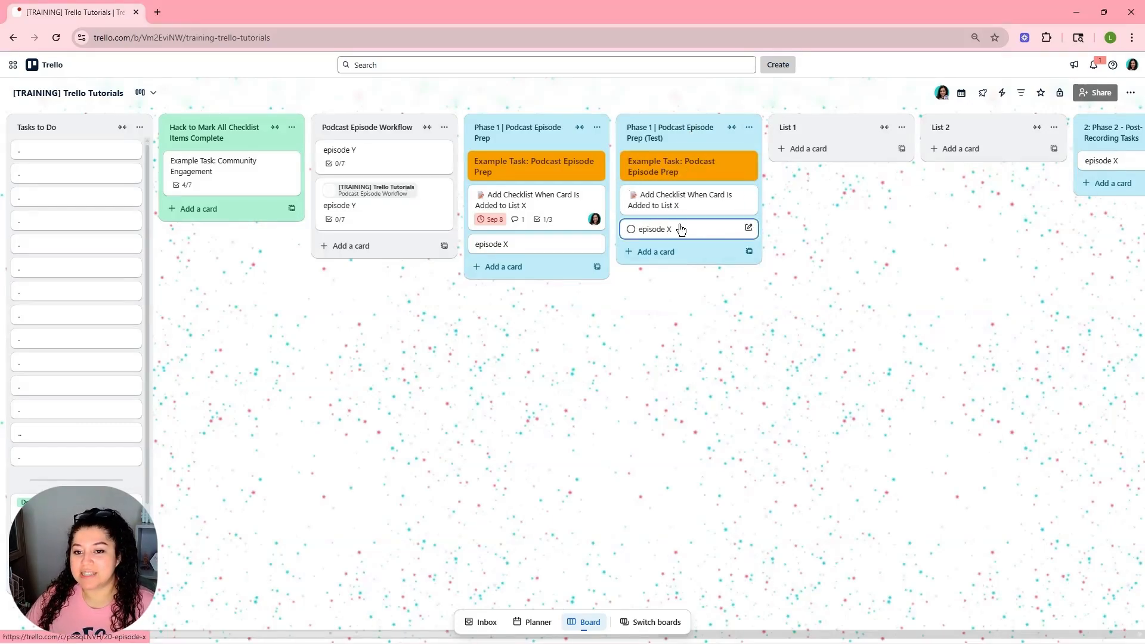
Step: Copy the Phase 1 | Podcast Episode Prep (Test) list under the name Phase 1 | Podcast Episode Prep (2)
{"action": "left_click", "coordinate": [750, 126]}
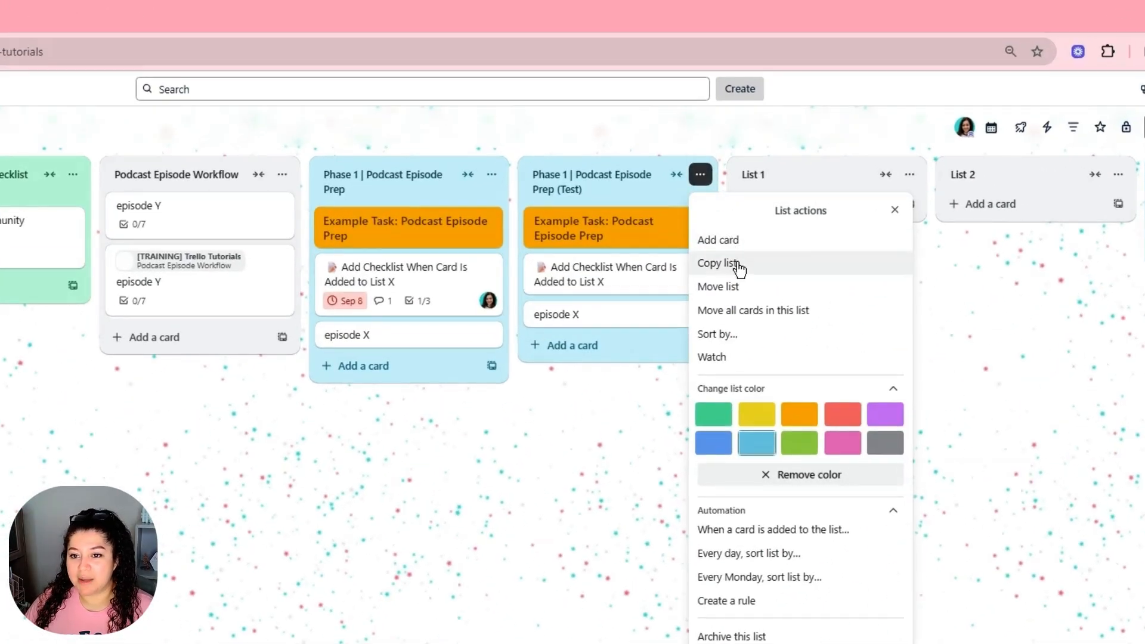
{"action": "left_click", "coordinate": [738, 266]}
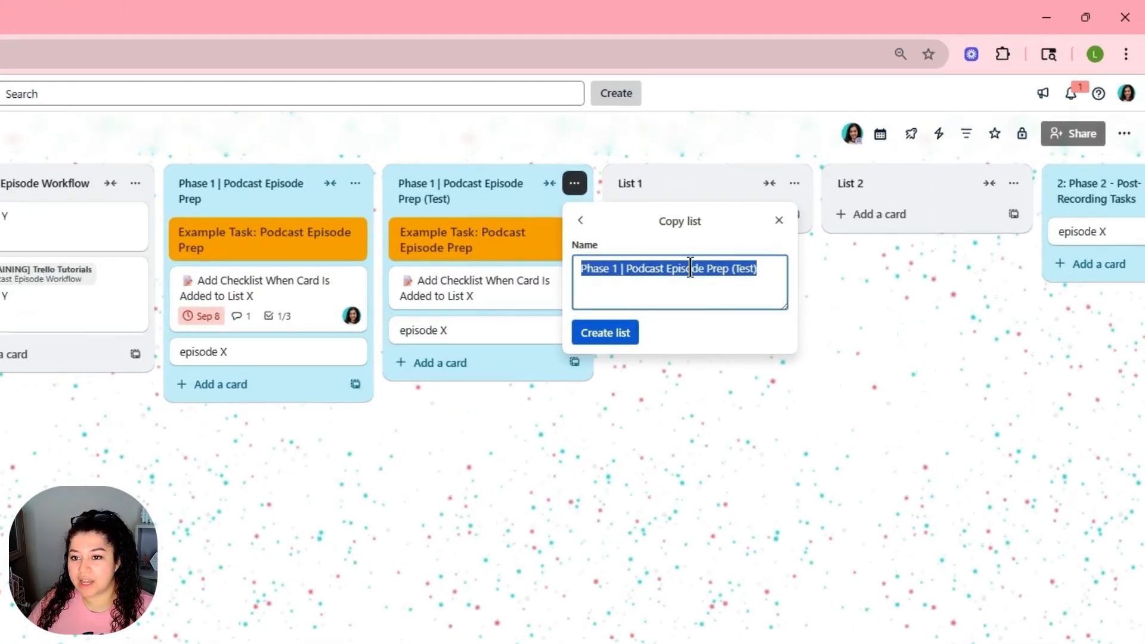
{"action": "left_click", "coordinate": [740, 268]}
{"action": "double_click", "coordinate": [744, 268]}
{"action": "type", "text": "2"}
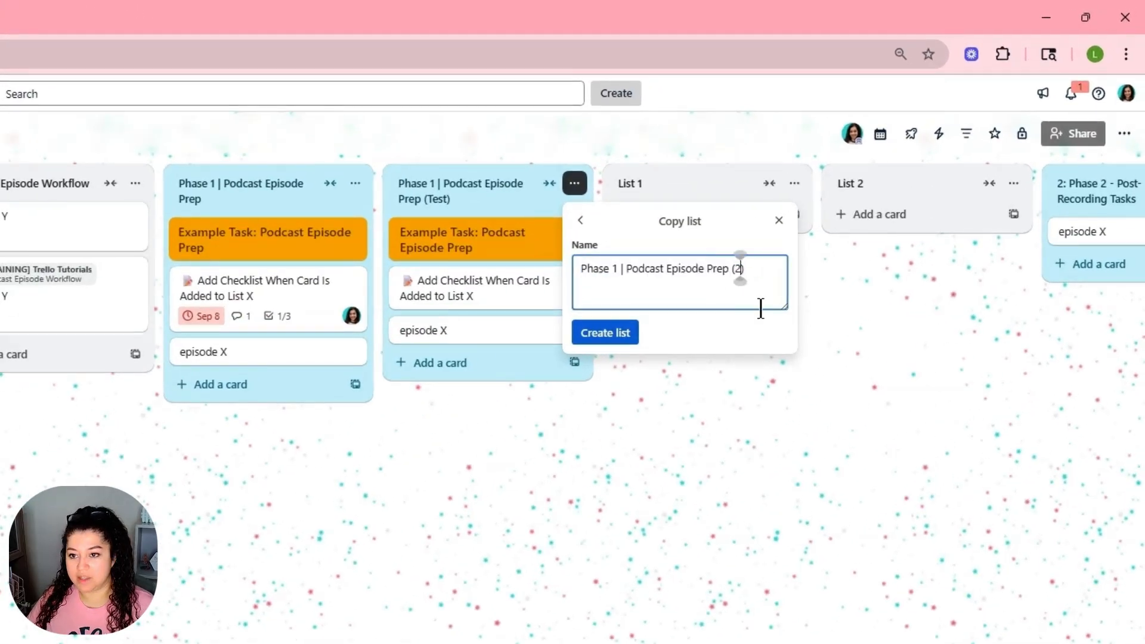
{"action": "left_click", "coordinate": [622, 334]}
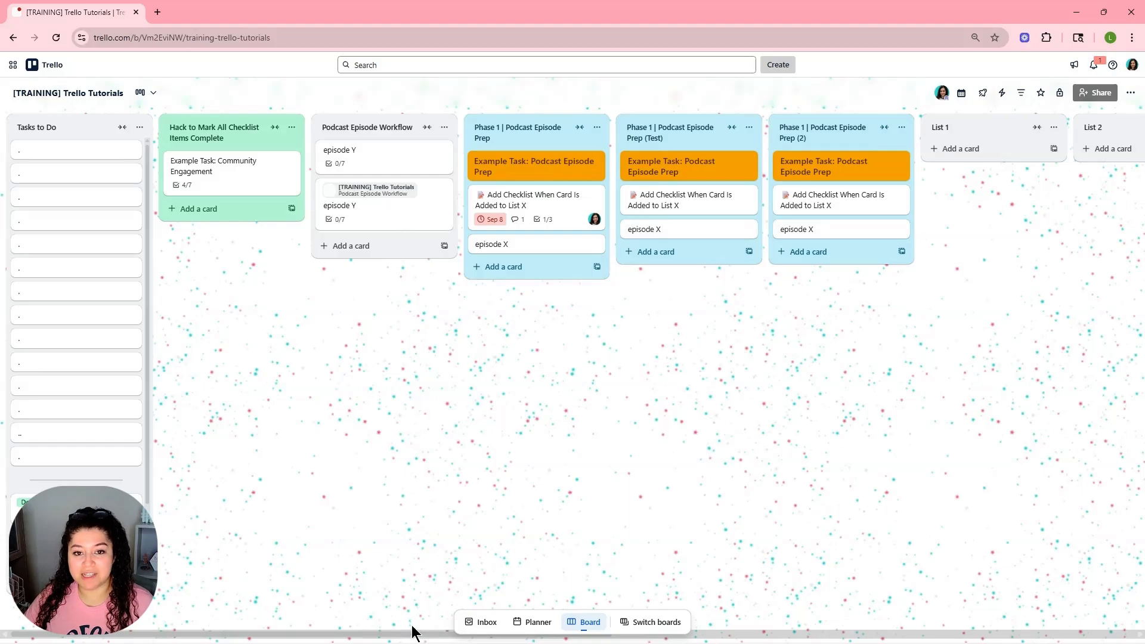
Step: Add the In Progress label to the Add Checklist When Card Is Added to List X card in Phase 1 | Podcast Episode Prep
{"action": "left_click", "coordinate": [540, 205]}
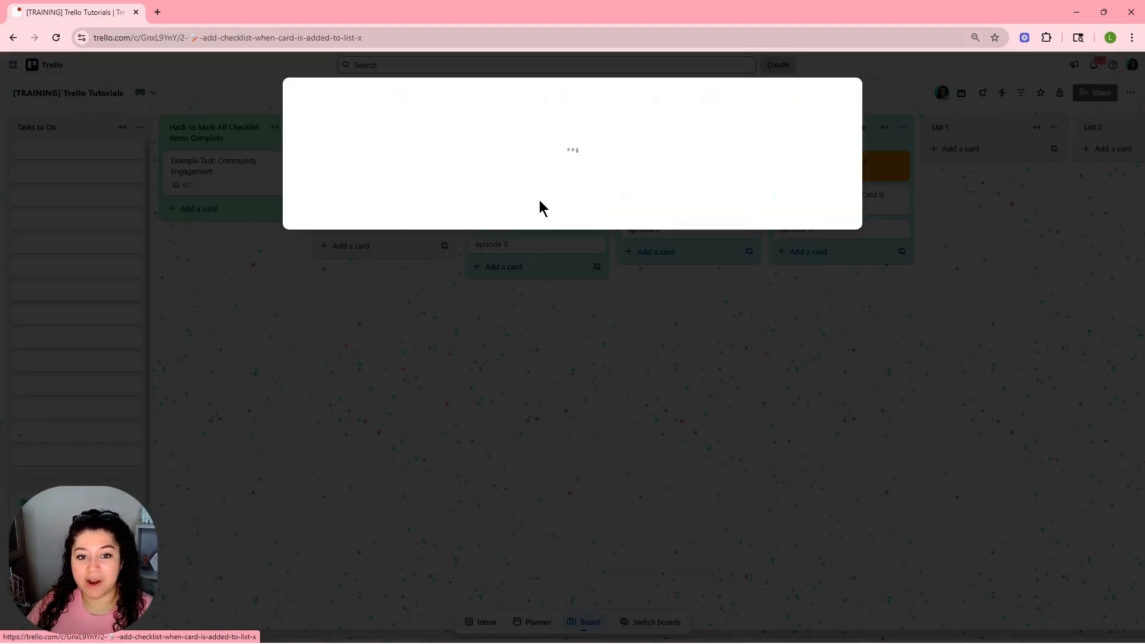
{"action": "left_click", "coordinate": [373, 178]}
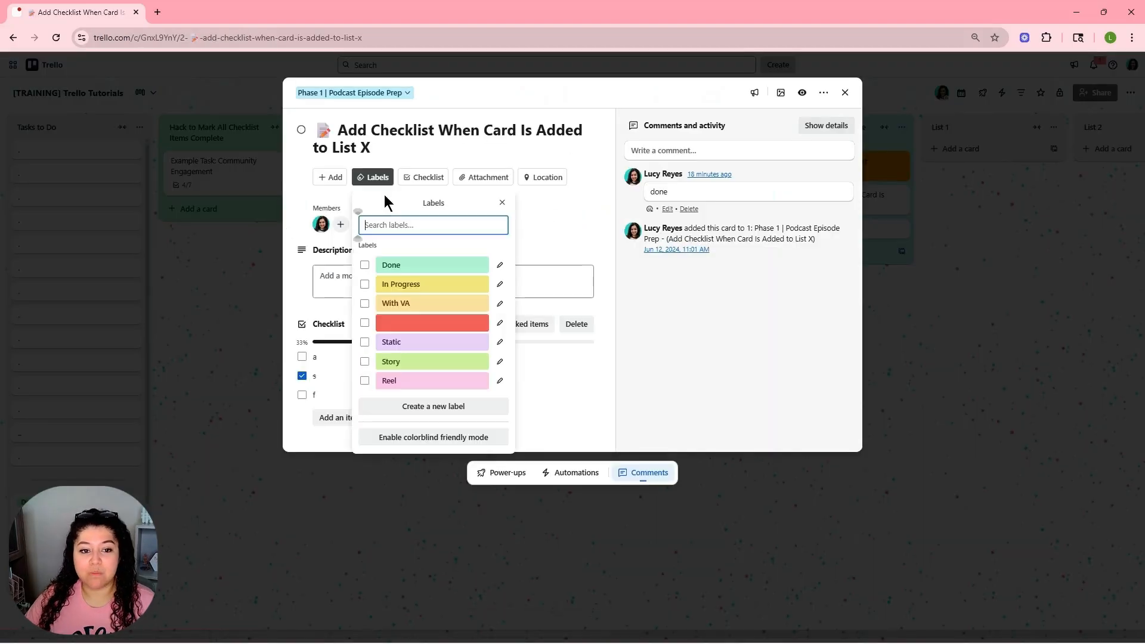
{"action": "left_click", "coordinate": [394, 284]}
{"action": "left_click", "coordinate": [313, 194]}
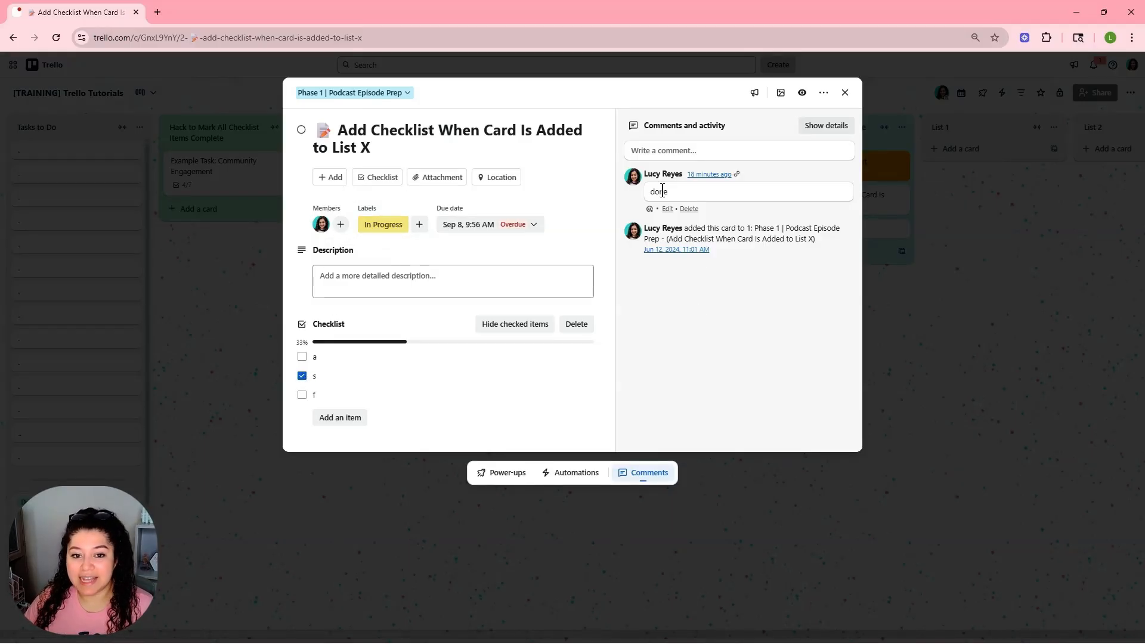
{"action": "key", "text": "Escape"}
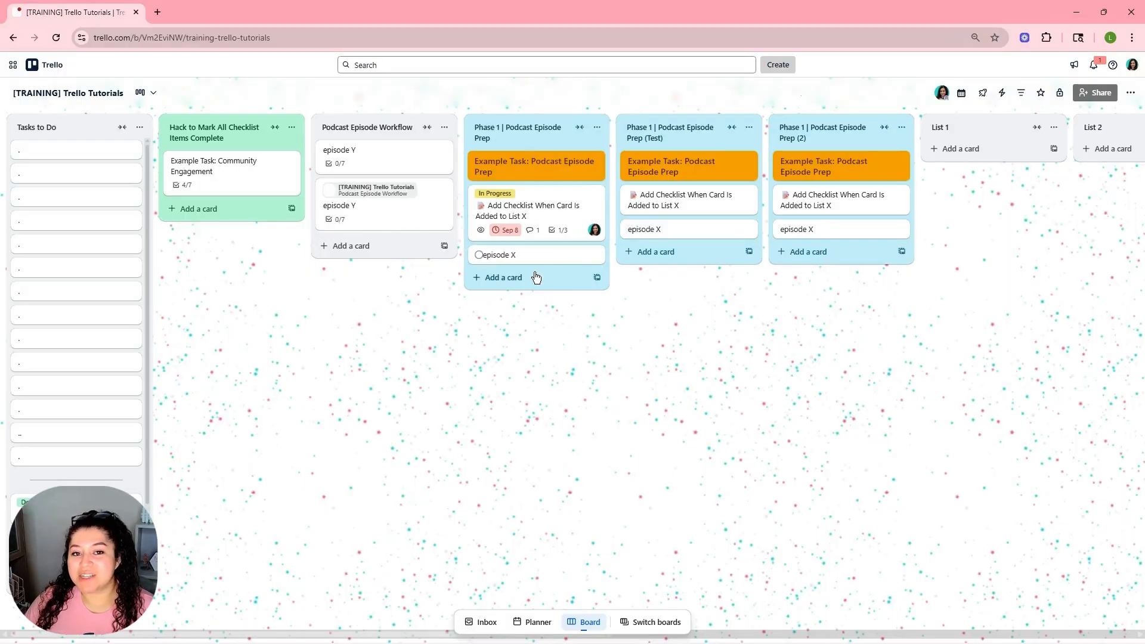
Step: Copy the Phase 1 | Podcast Episode Prep list under the name Phase 1 | Podcast Episode Prep (3)
{"action": "left_click", "coordinate": [597, 127]}
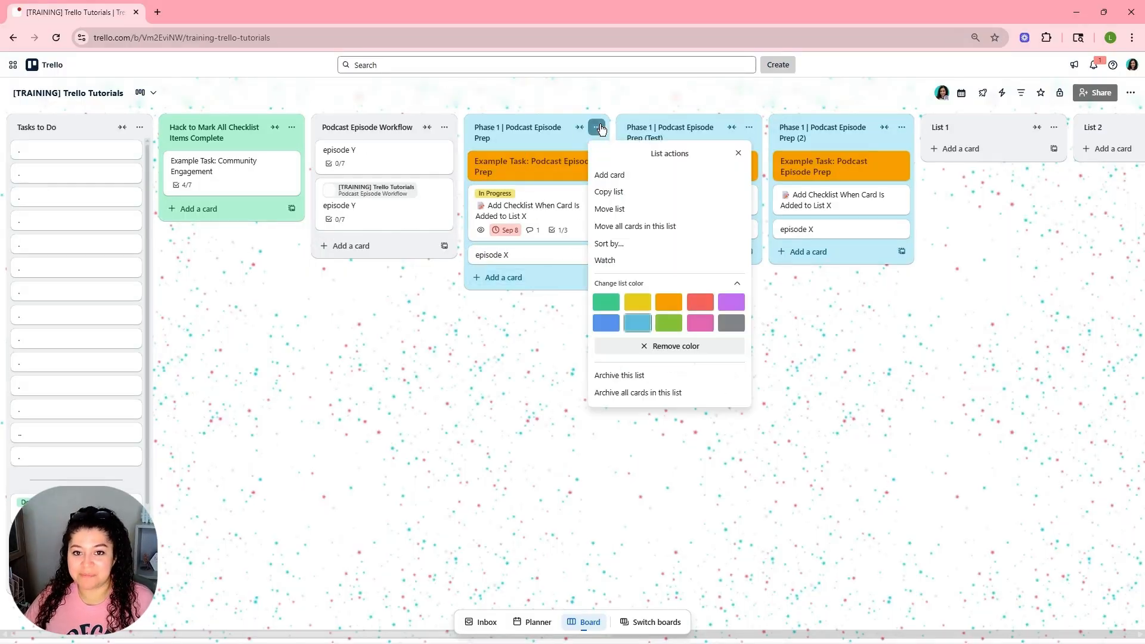
{"action": "left_click", "coordinate": [620, 190]}
{"action": "left_click", "coordinate": [725, 182]}
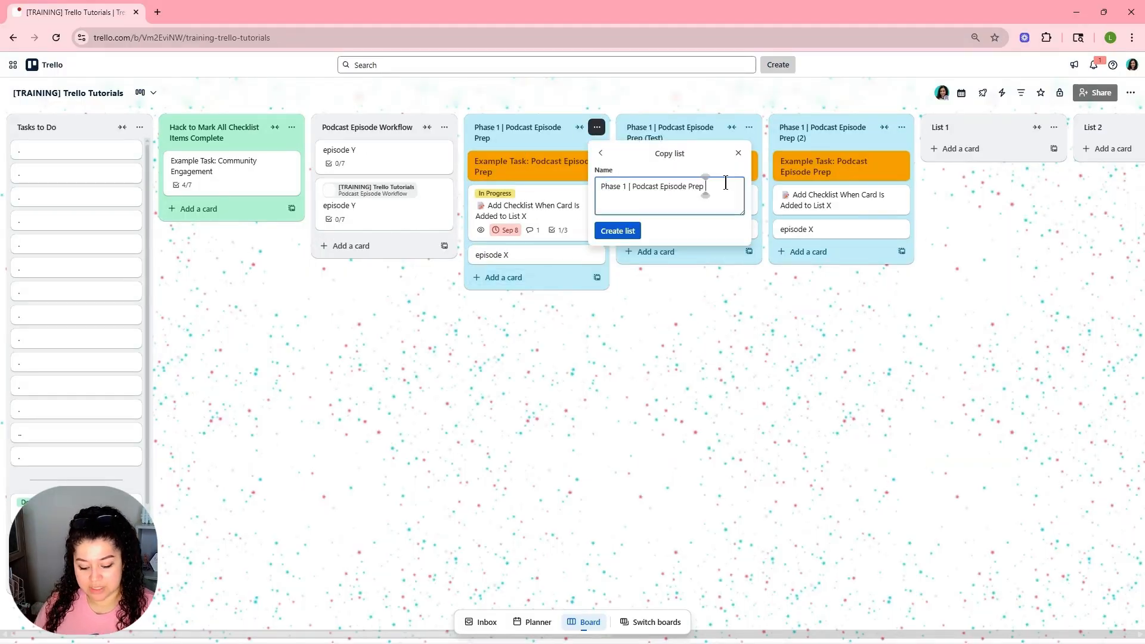
{"action": "type", "text": "(3)"}
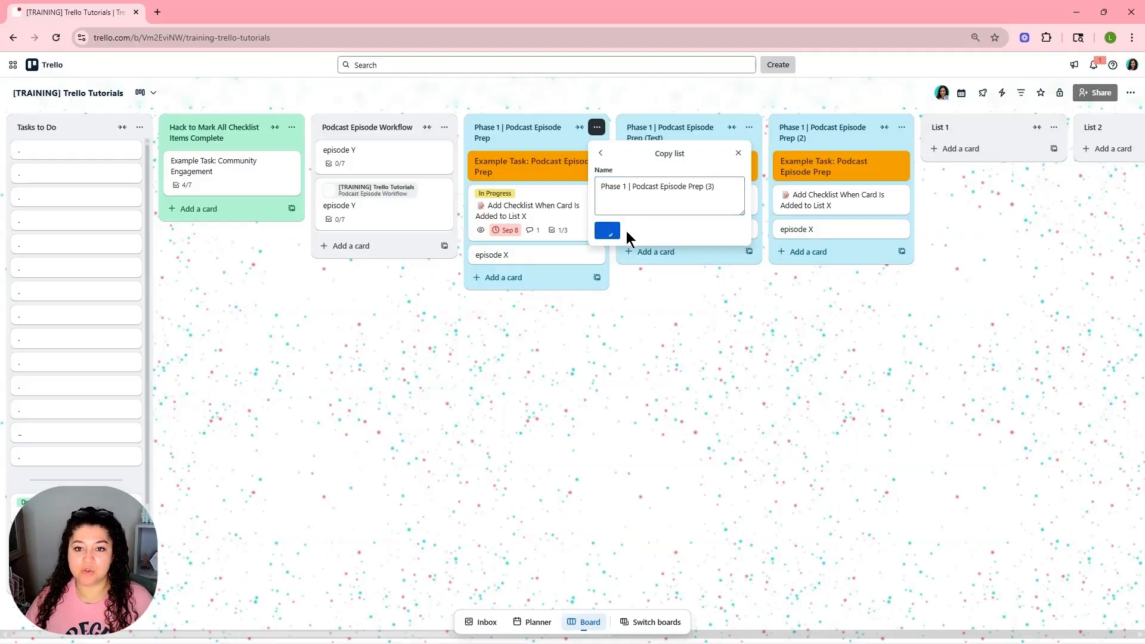
{"action": "left_click", "coordinate": [619, 231]}
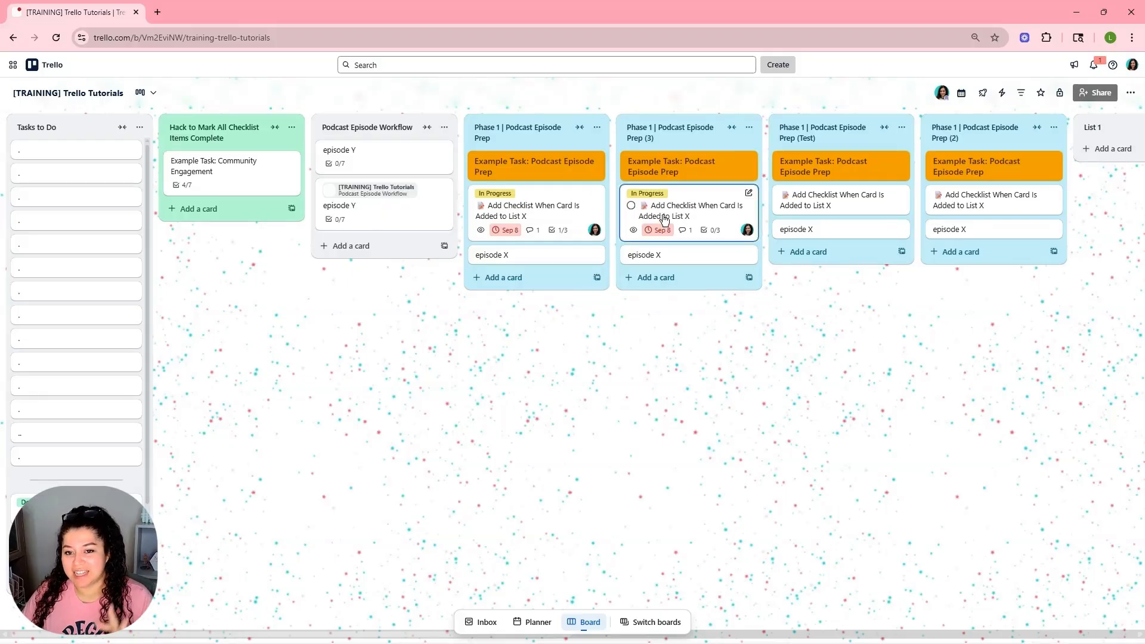
Step: Examine the comments and activity of the Add Checklist When Card Is Added to List X card in the (3) list
{"action": "left_click", "coordinate": [699, 206]}
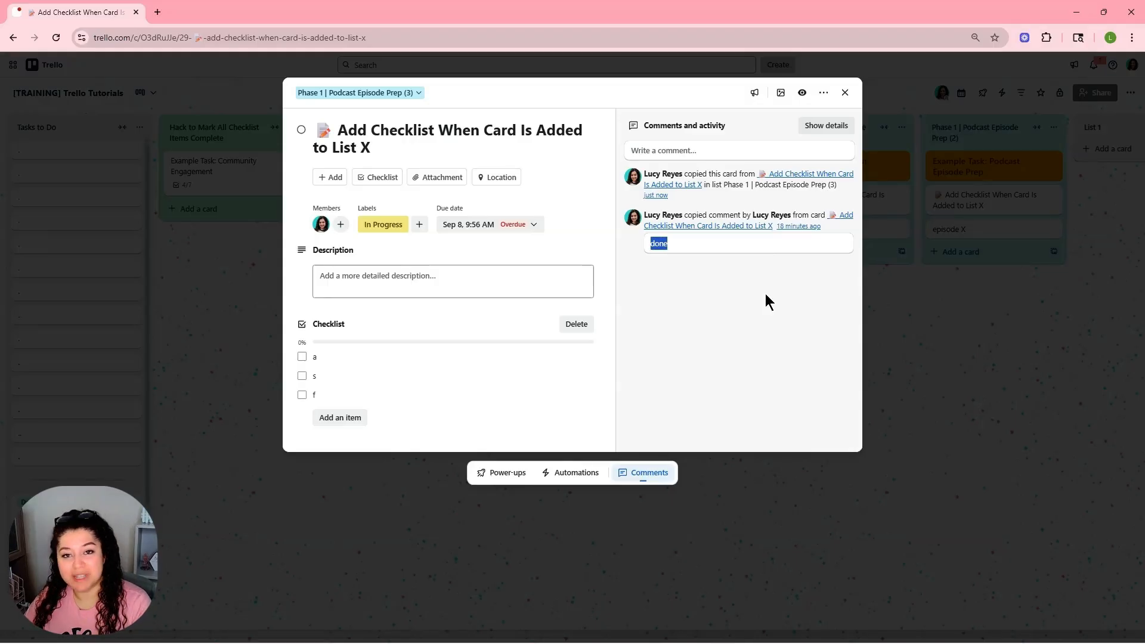
{"action": "triple_click", "coordinate": [723, 197]}
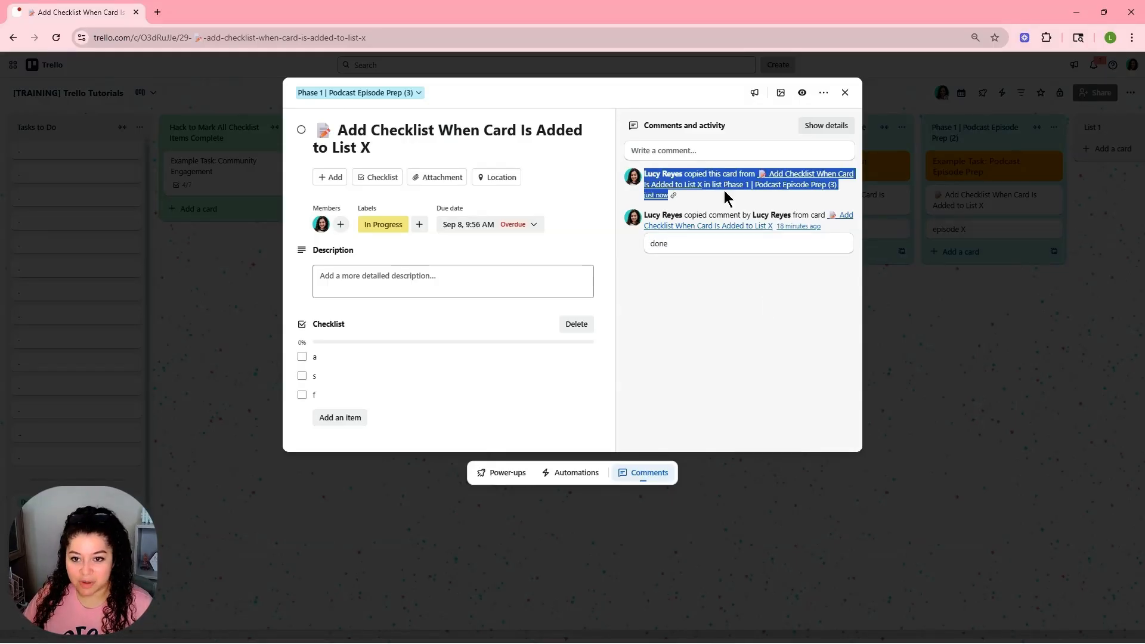
{"action": "left_click", "coordinate": [724, 206]}
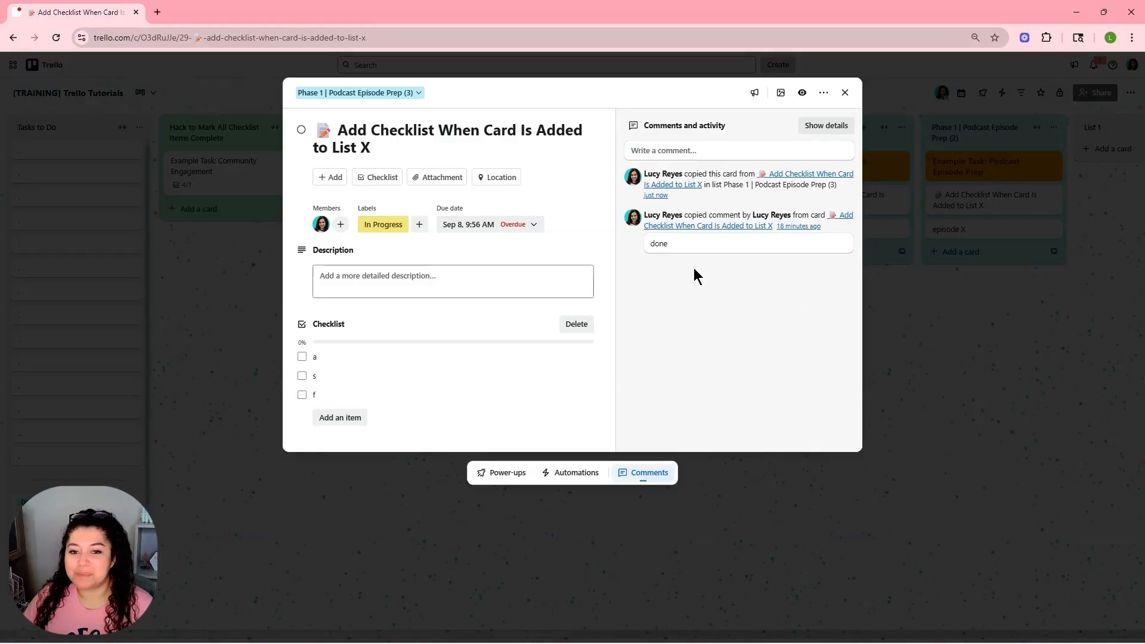
Step: Review the details and checklist of the Add Checklist When Card Is Added to List X card in the (3) list
{"action": "left_click", "coordinate": [907, 391]}
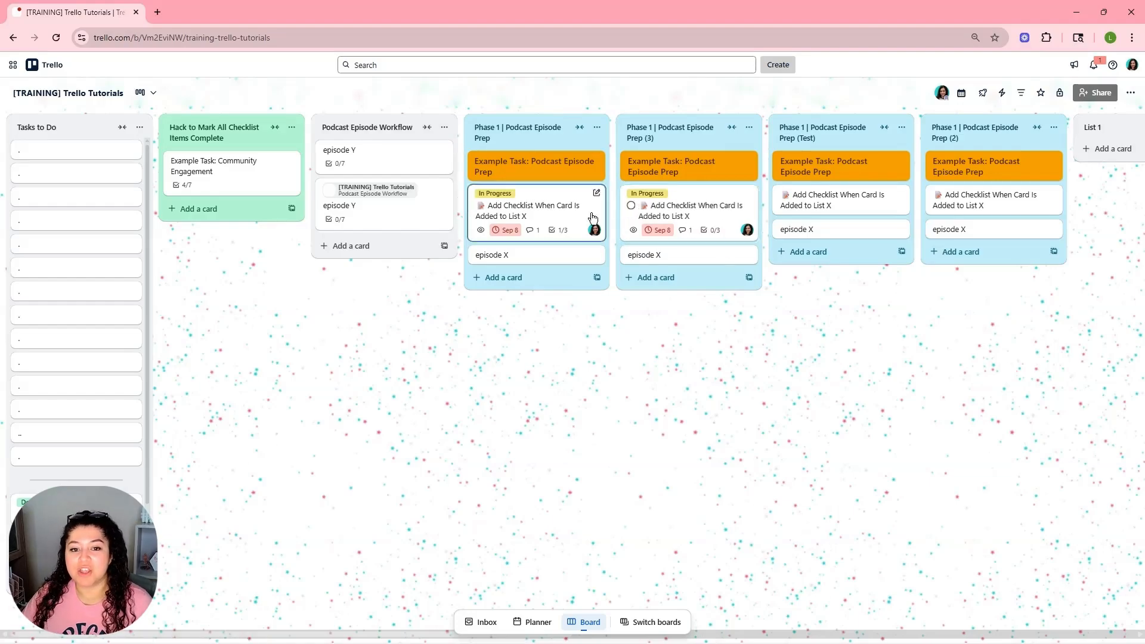
{"action": "left_click_drag", "start_coordinate": [835, 129], "coordinate": [811, 167]}
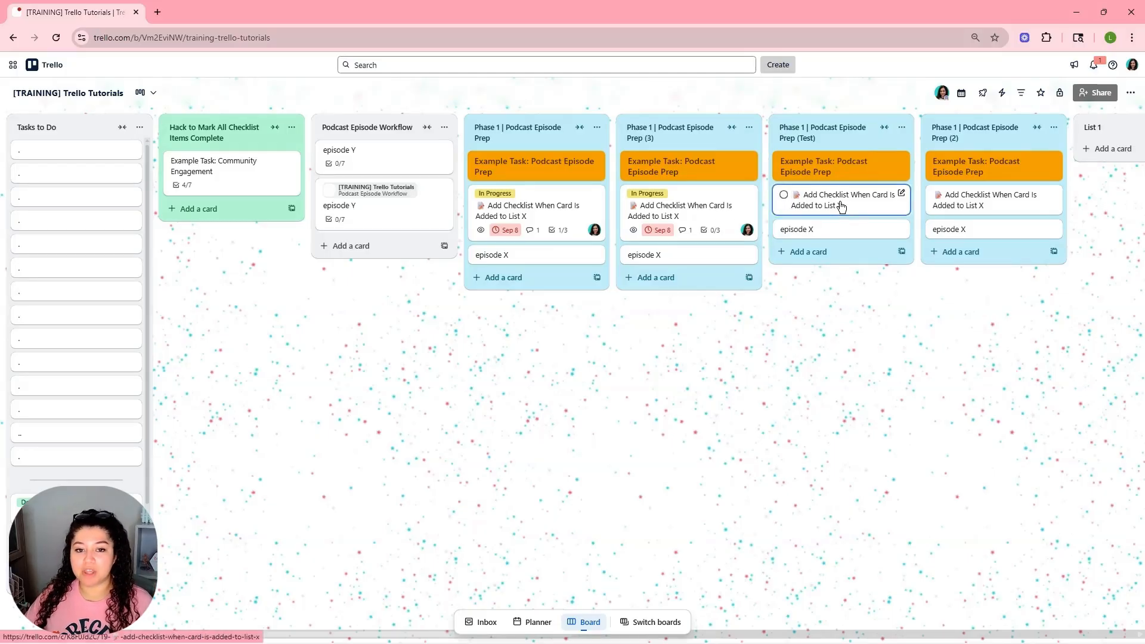
{"action": "left_click", "coordinate": [707, 209]}
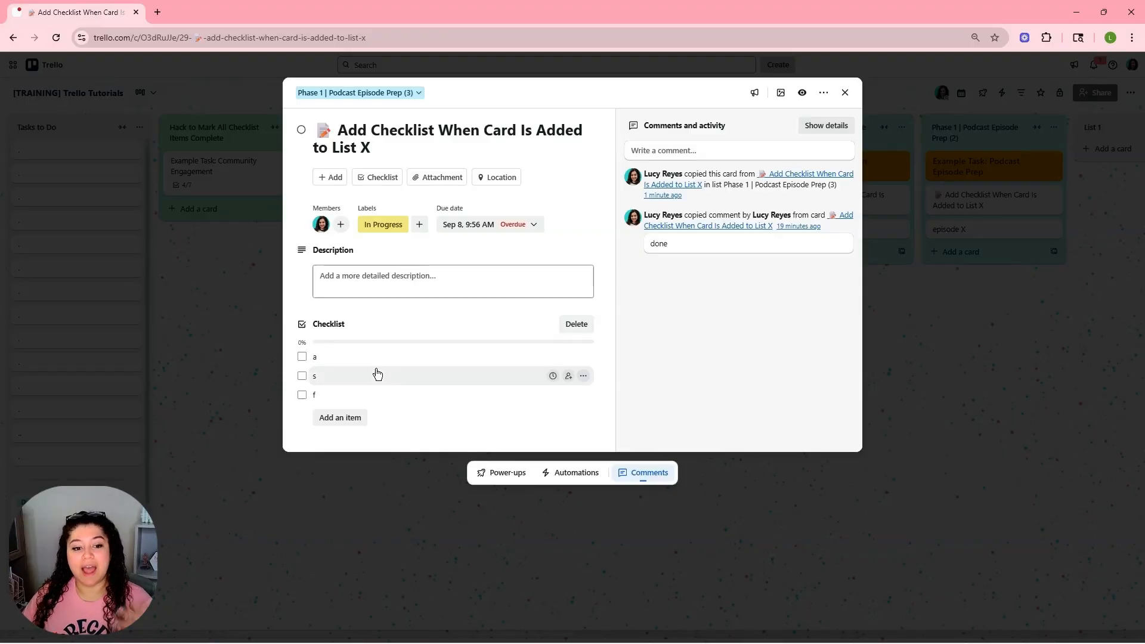
{"action": "left_click", "coordinate": [868, 412]}
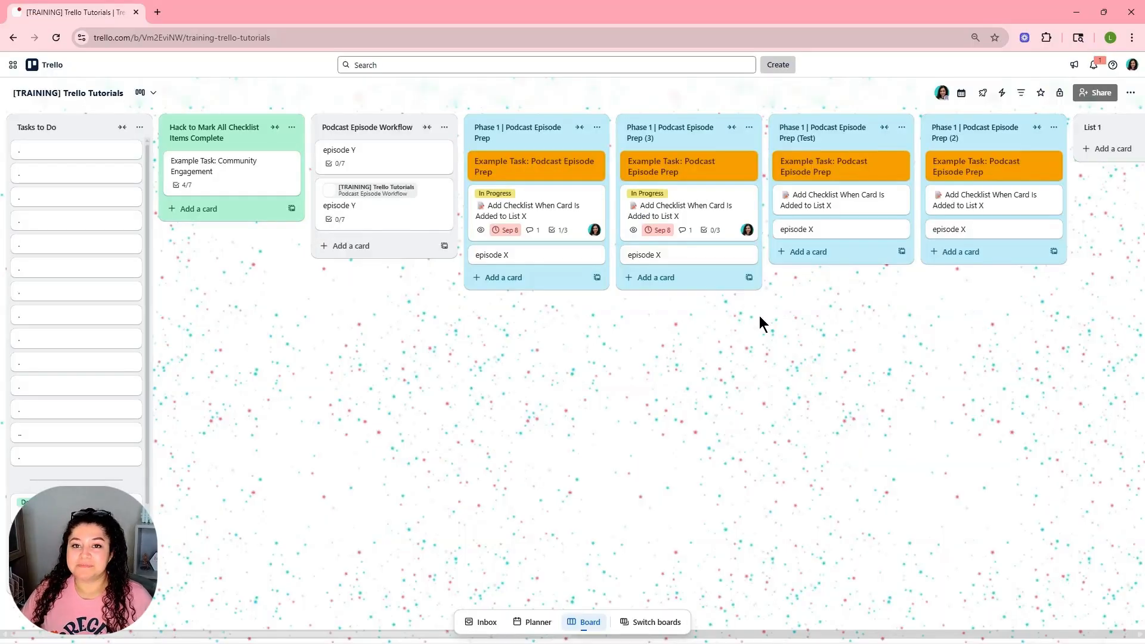
Step: Rename the Phase 1 | Podcast Episode Prep (Test) list as [TEMPLATE] Phase 1 | Podcast Episode Prep (Test)
{"action": "left_click", "coordinate": [779, 123]}
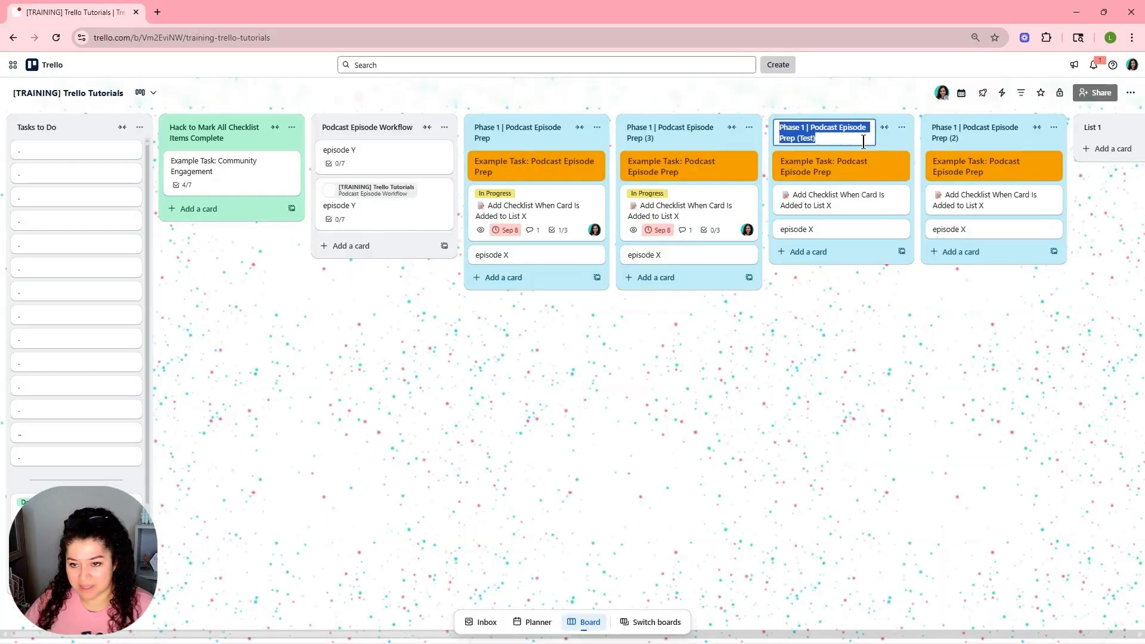
{"action": "left_click", "coordinate": [779, 128]}
{"action": "type", "text": "[TEMPLATE]"}
{"action": "key", "text": "Return"}
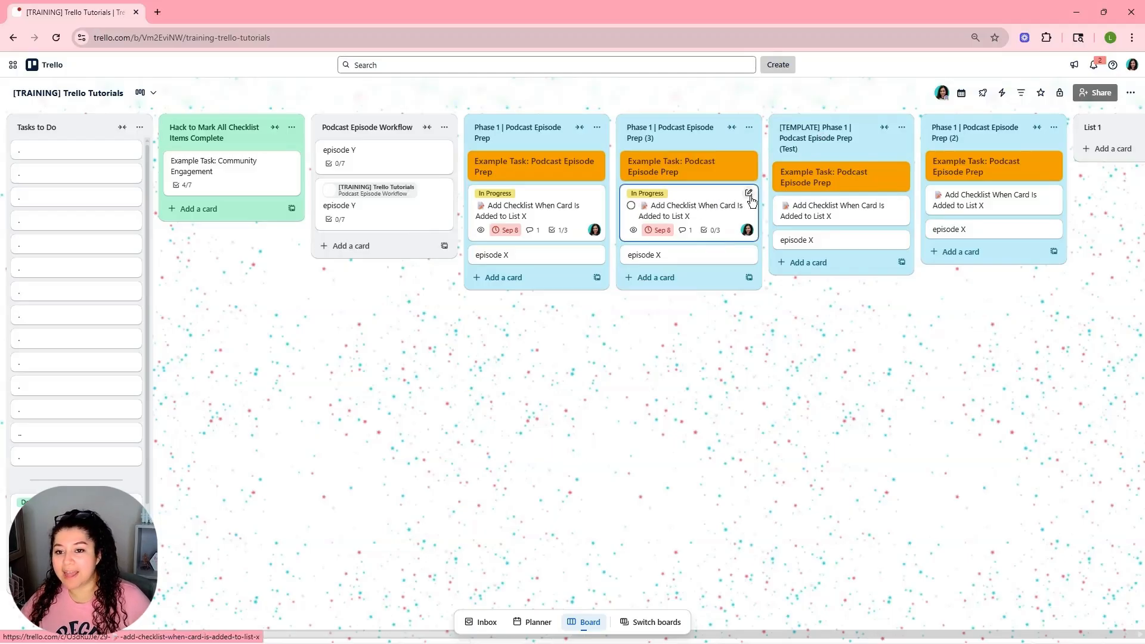
{"action": "left_click", "coordinate": [710, 198]}
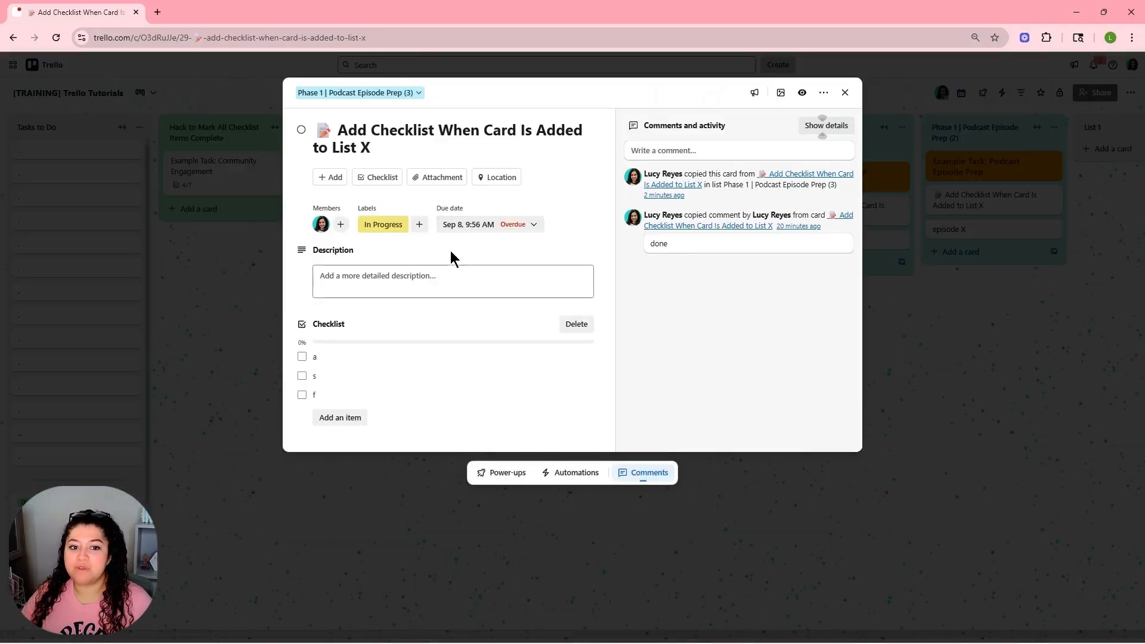
{"action": "left_click", "coordinate": [419, 225]}
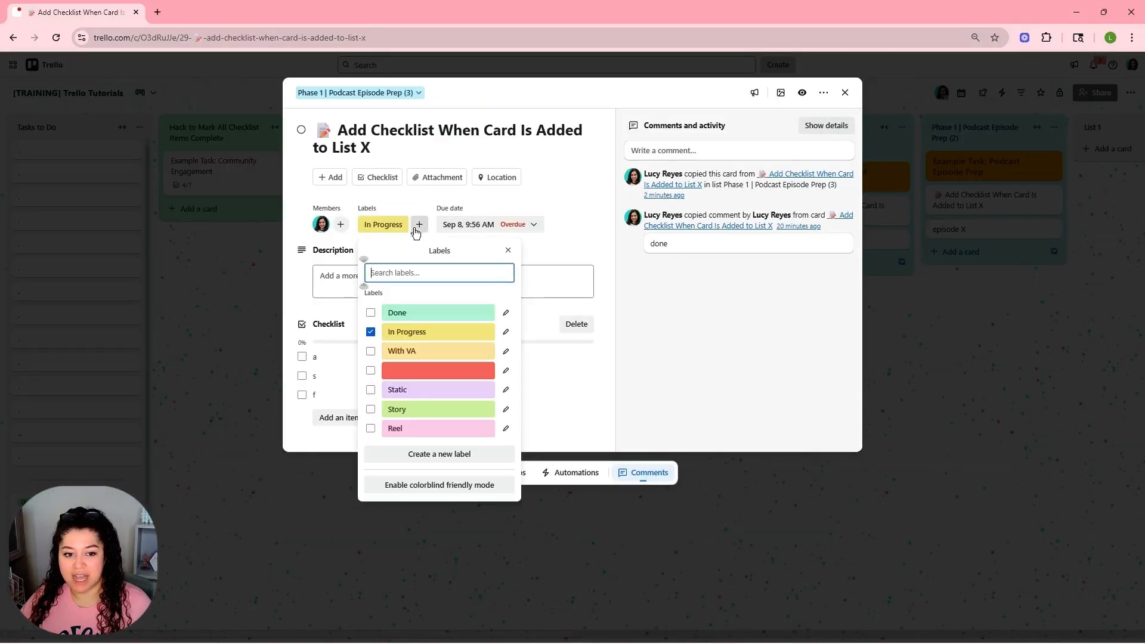
{"action": "left_click", "coordinate": [274, 306]}
{"action": "left_click", "coordinate": [274, 307]}
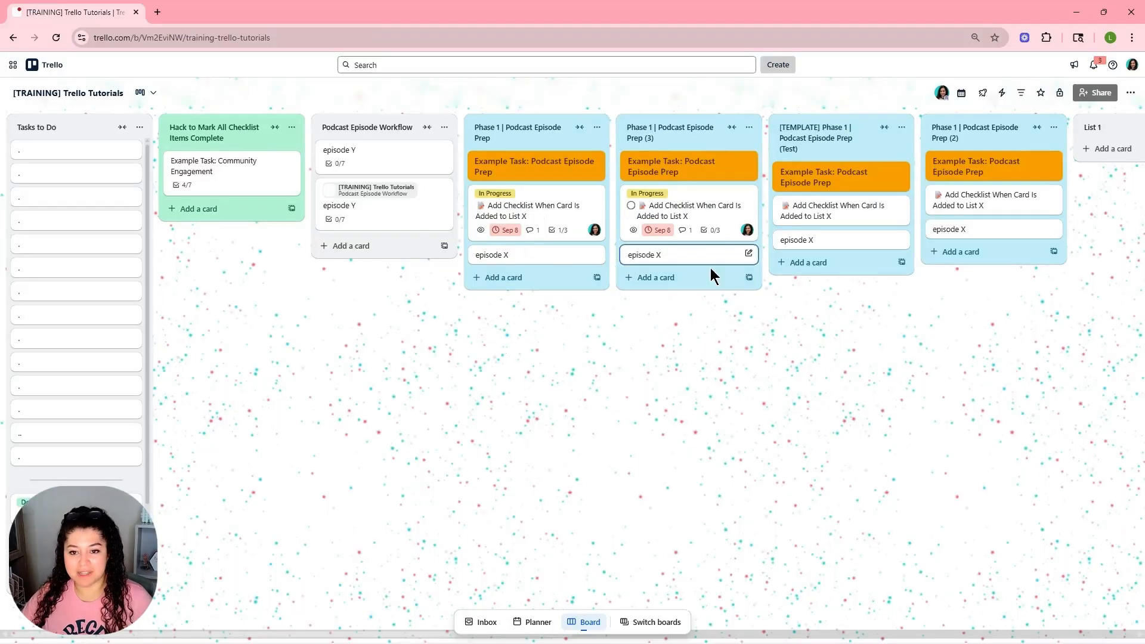
Step: Remove the In Progress label from the Add Checklist When Card Is Added to List X card in the (3) list
{"action": "left_click", "coordinate": [692, 210]}
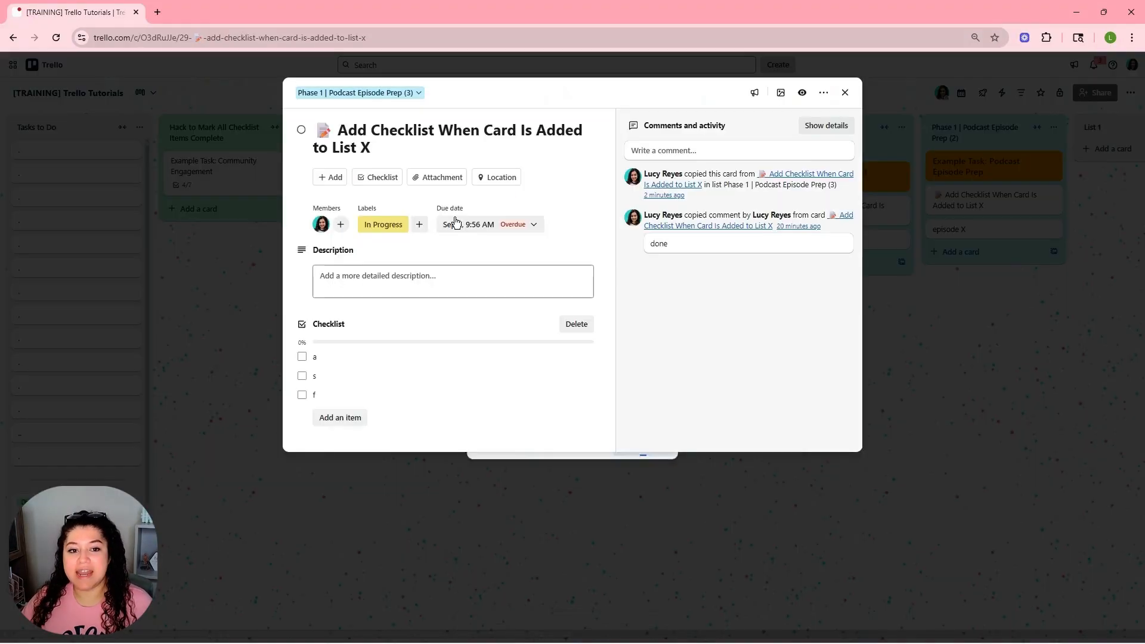
{"action": "left_click", "coordinate": [419, 224]}
{"action": "left_click", "coordinate": [399, 336]}
{"action": "left_click", "coordinate": [322, 263]}
Step: Remove the assigned member and the due date from the Add Checklist When Card Is Added to List X card
{"action": "left_click", "coordinate": [321, 225]}
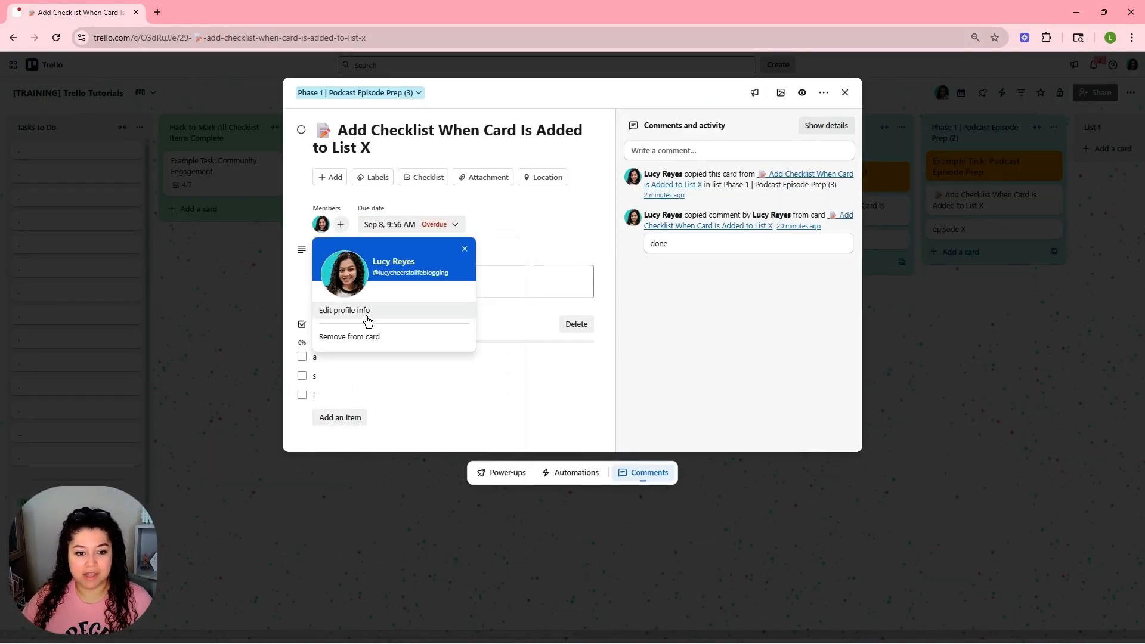
{"action": "left_click", "coordinate": [349, 336]}
{"action": "left_click", "coordinate": [397, 227]}
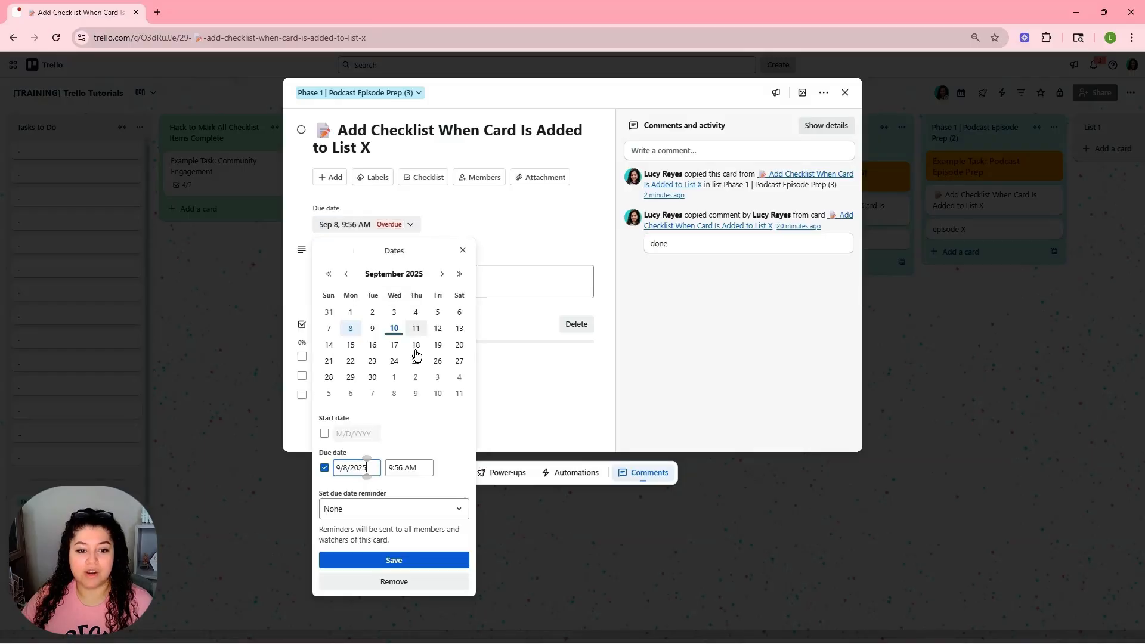
{"action": "left_click", "coordinate": [390, 581]}
Step: Check off checklist items a and s, uncheck both again, and close the card
{"action": "left_click", "coordinate": [302, 318]}
{"action": "left_click", "coordinate": [302, 337]}
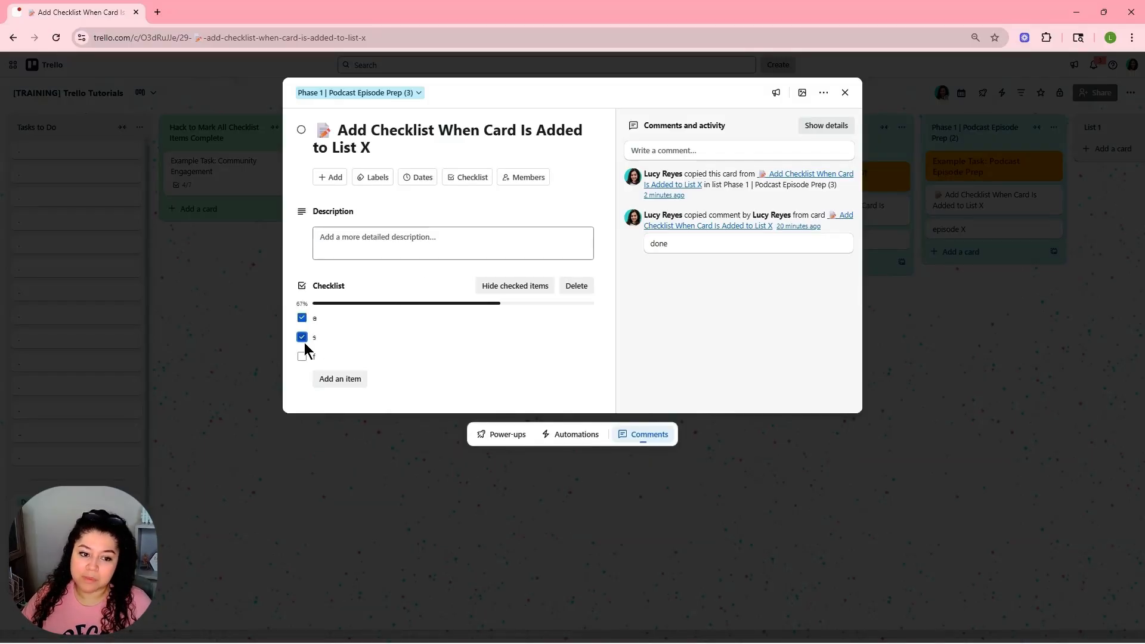
{"action": "left_click", "coordinate": [302, 337]}
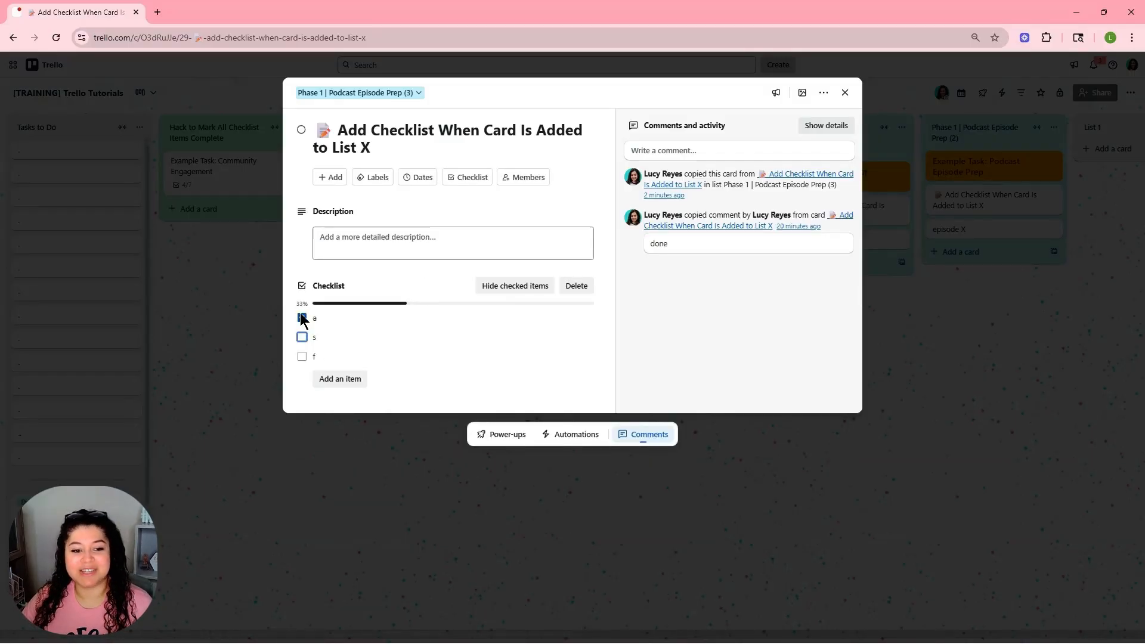
{"action": "left_click", "coordinate": [302, 318]}
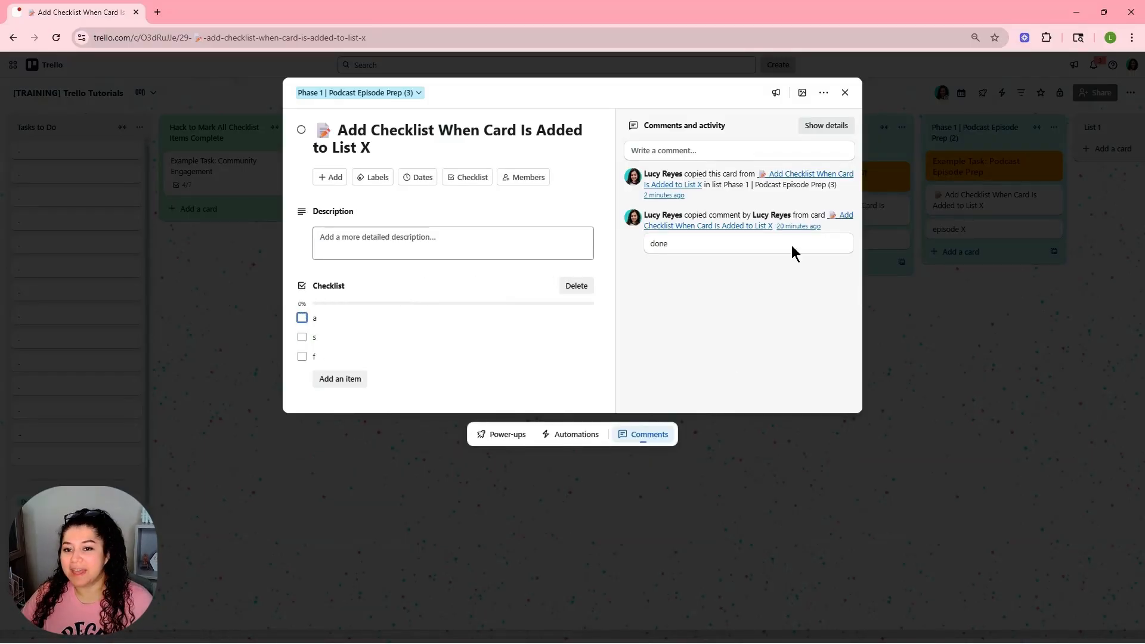
{"action": "left_click", "coordinate": [903, 392]}
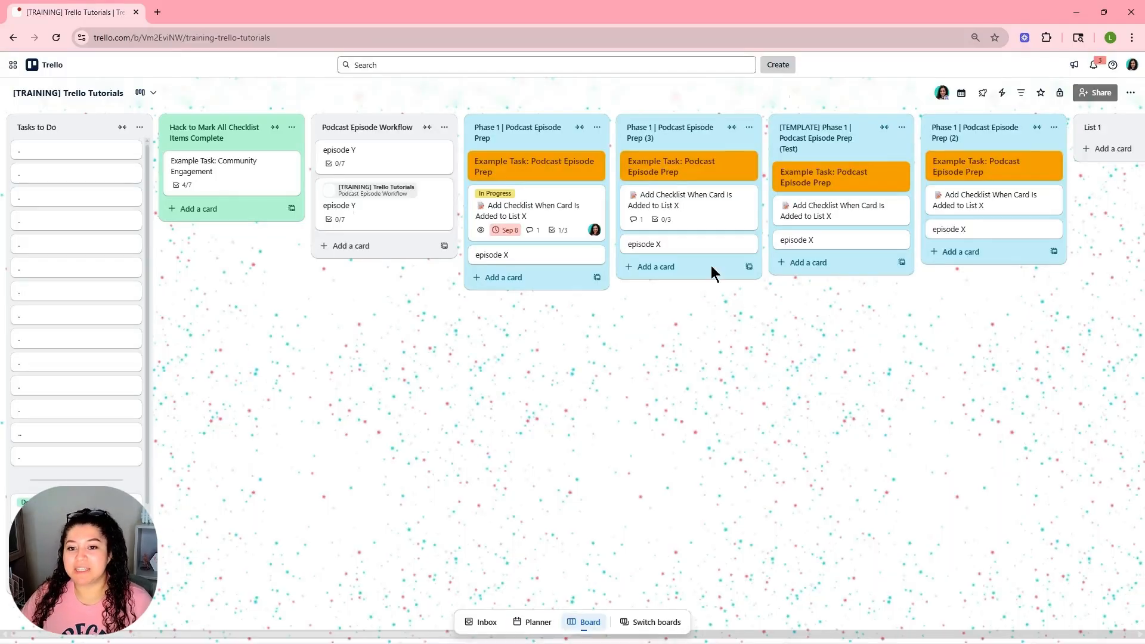